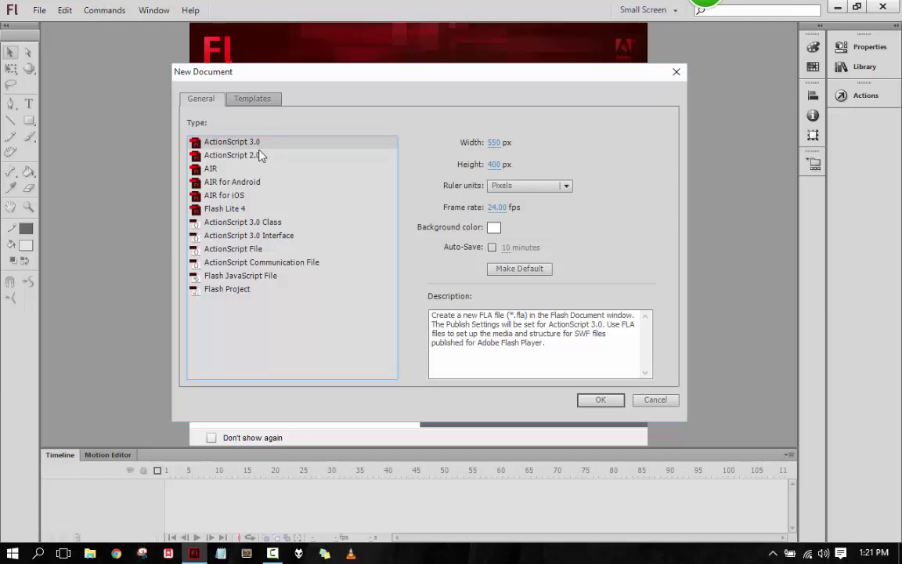
Examine the new-document types from ActionScript 3.0 through AIR for iOS with their descriptions, and dismiss the dialog without creating a document.
click(252, 155)
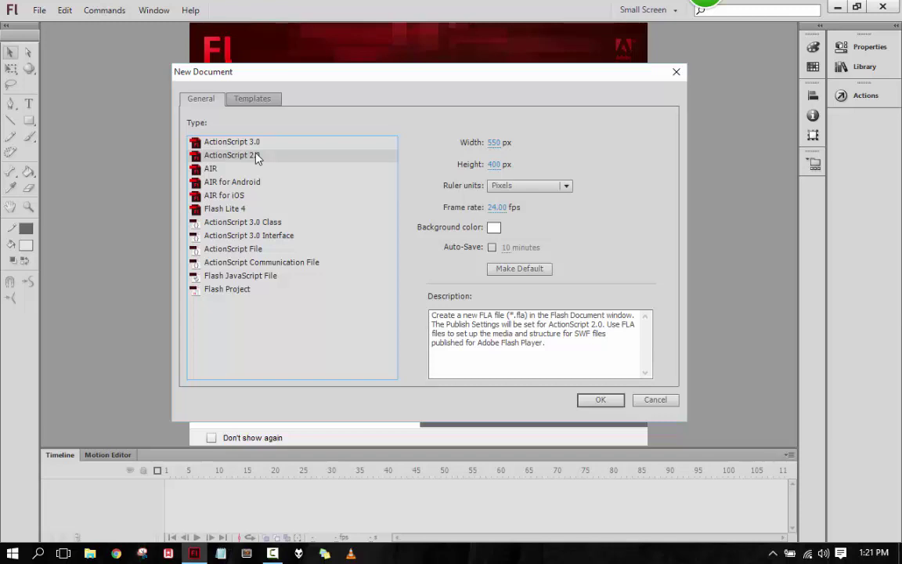
click(249, 144)
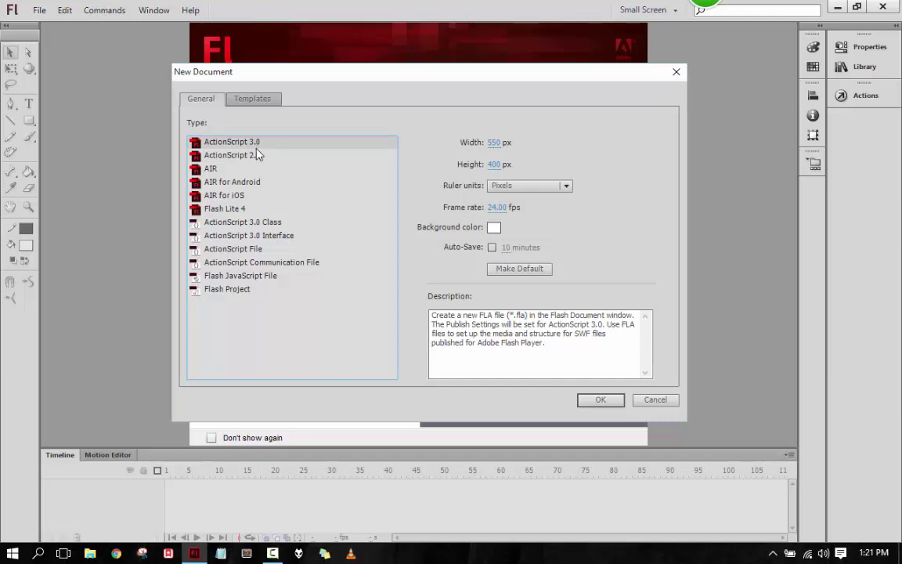
click(209, 169)
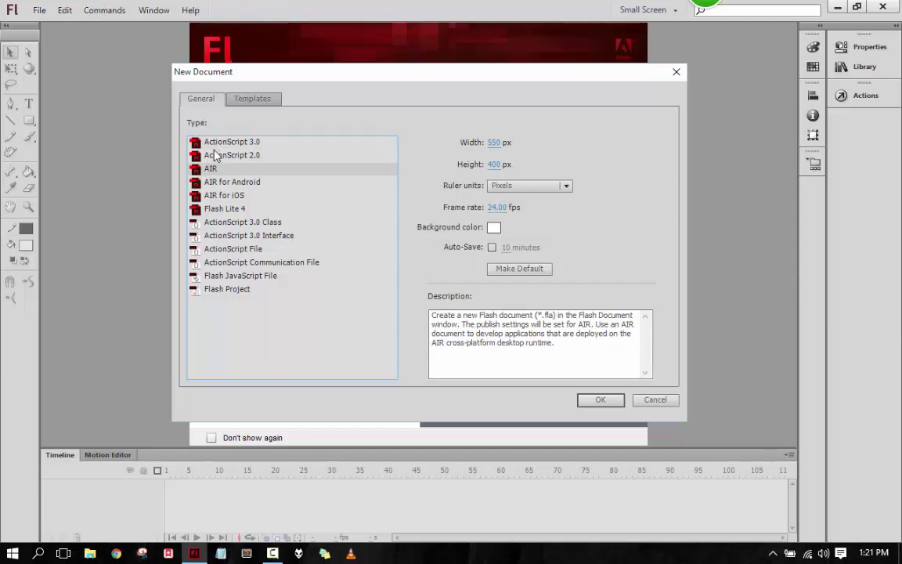
click(236, 187)
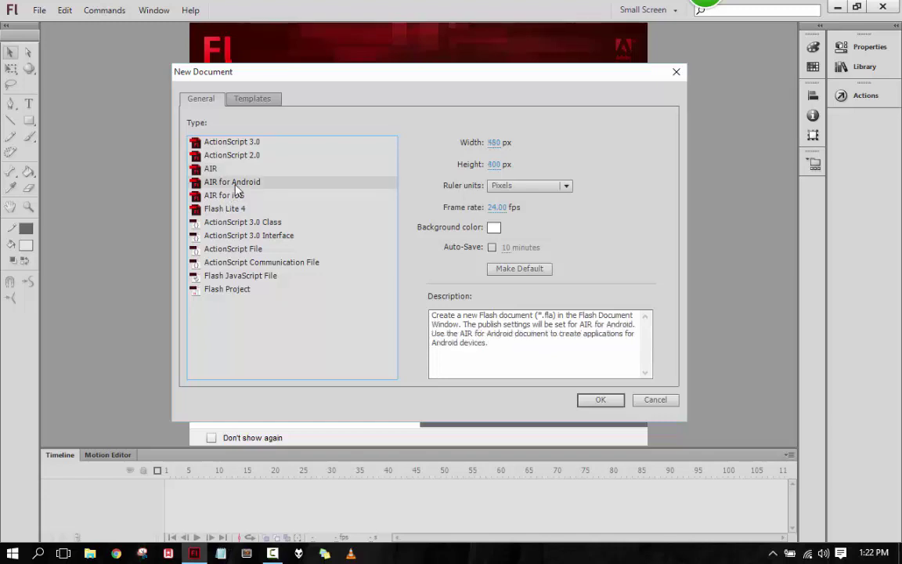
click(235, 196)
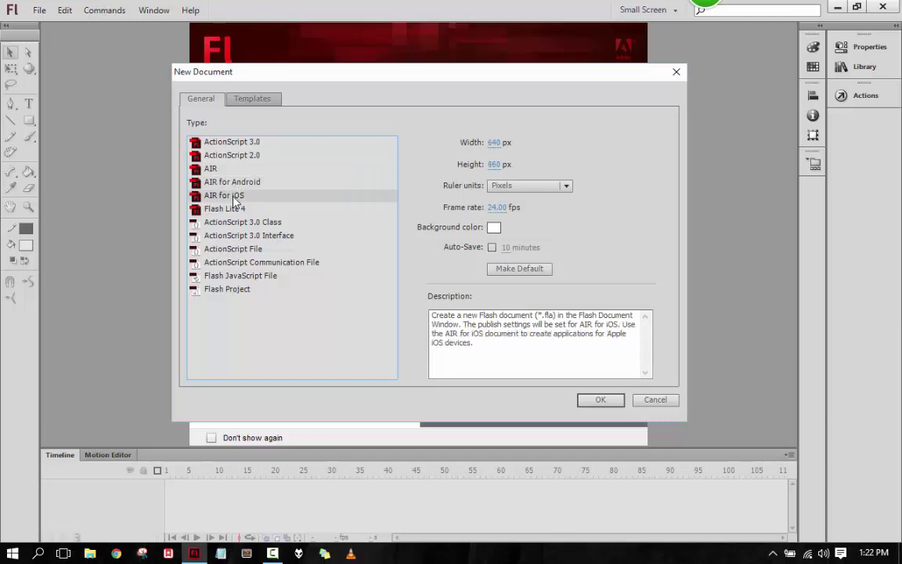
click(676, 72)
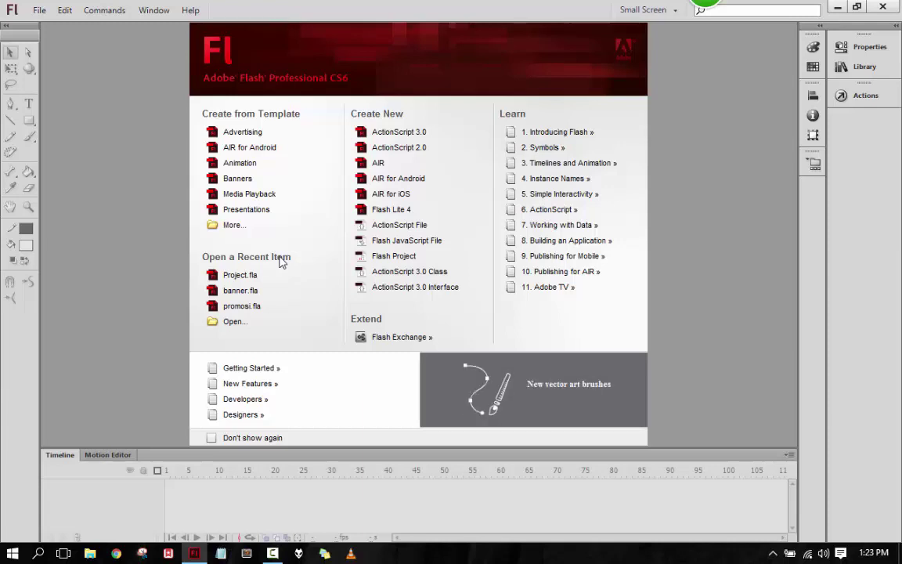
Create a new blank ActionScript 3.0 document from the welcome screen.
click(413, 138)
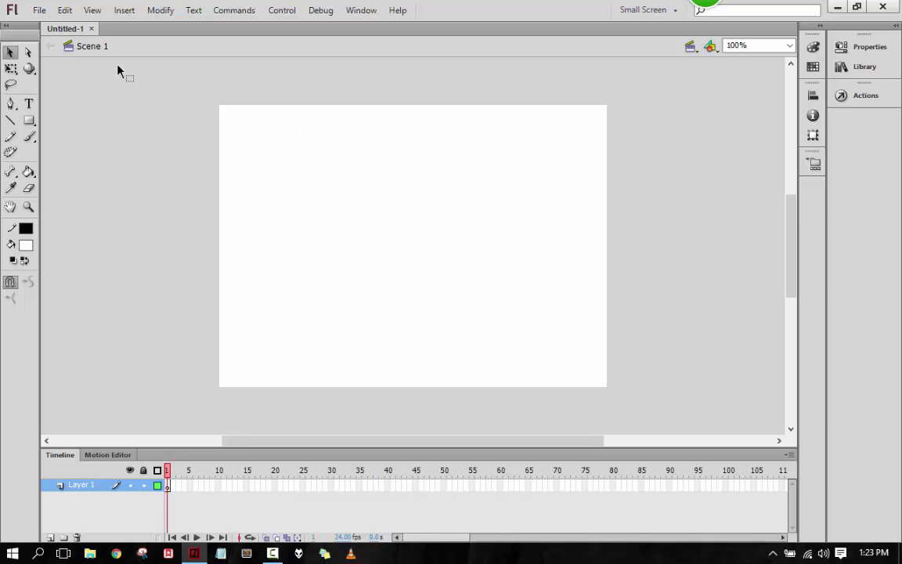
Examine the available file and editing commands, including the import, export, publish preview and timeline editing options.
click(41, 11)
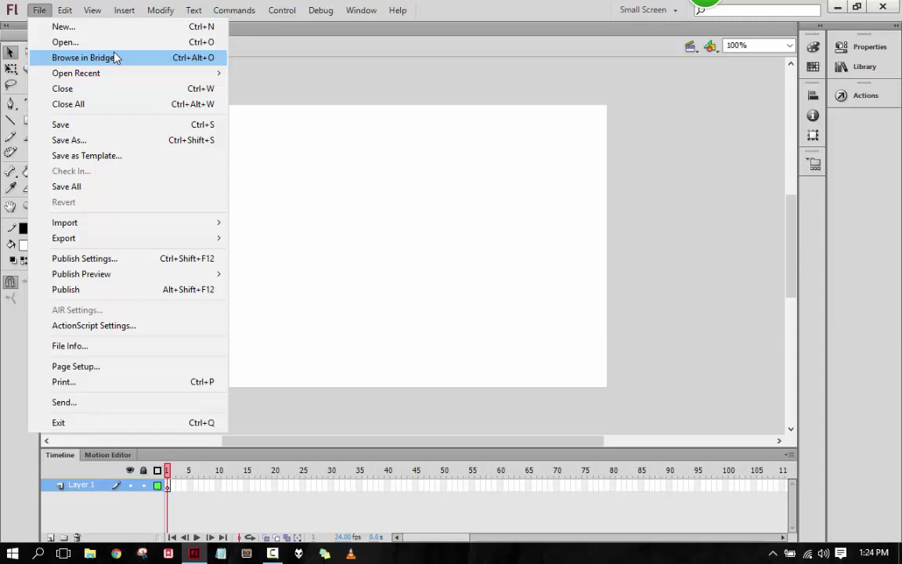
mouse_move(115, 74)
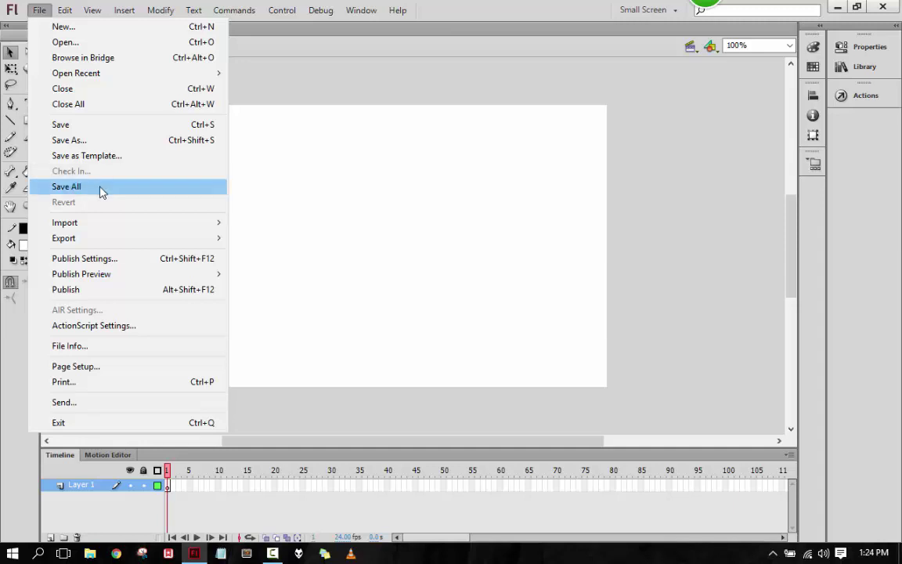
mouse_move(95, 228)
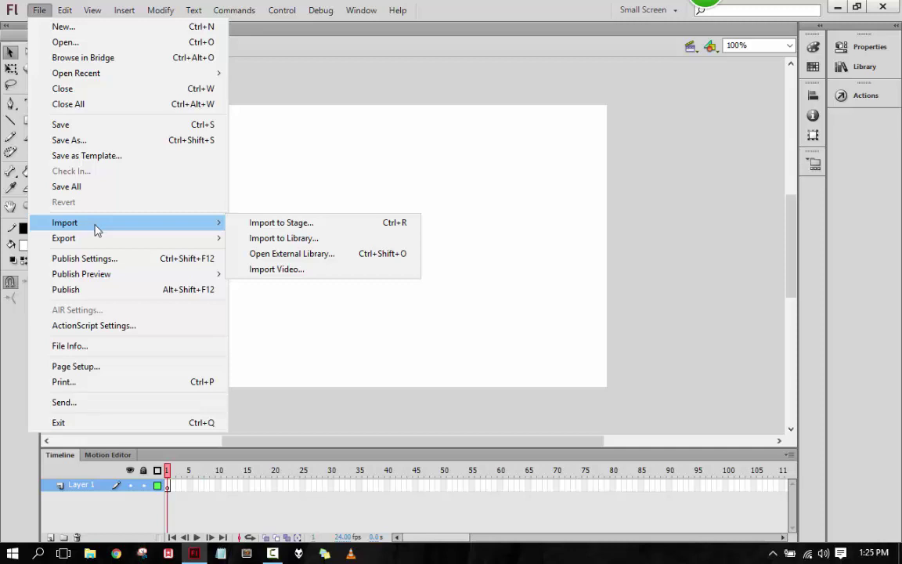
mouse_move(100, 242)
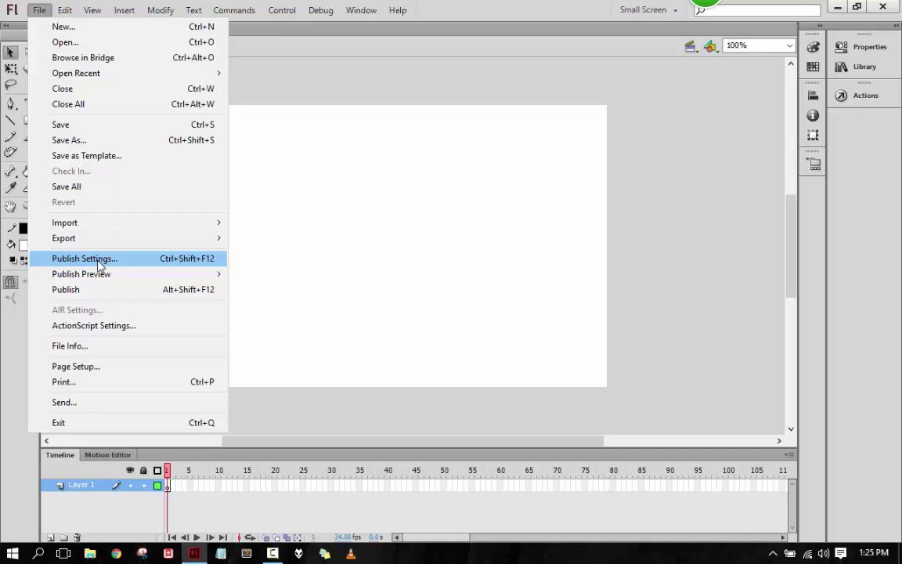
mouse_move(104, 275)
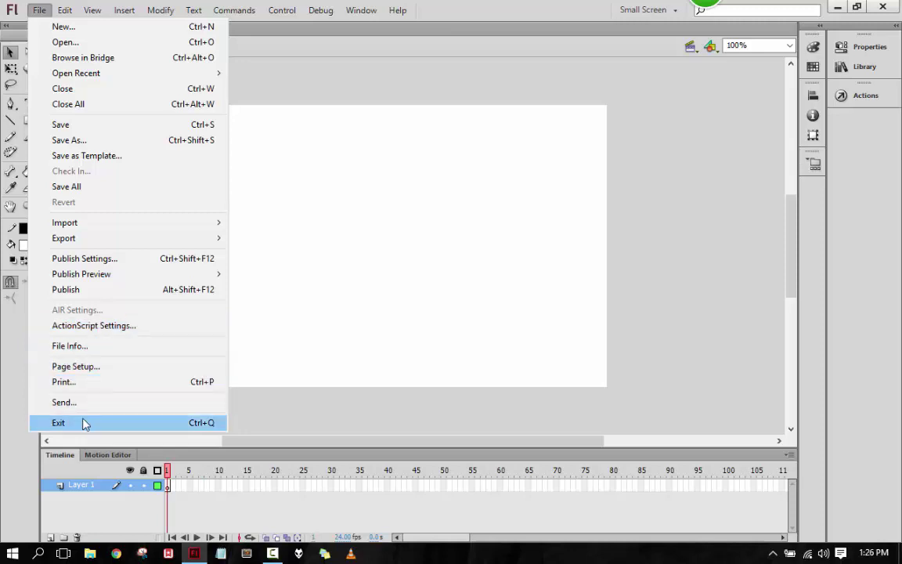
mouse_move(64, 11)
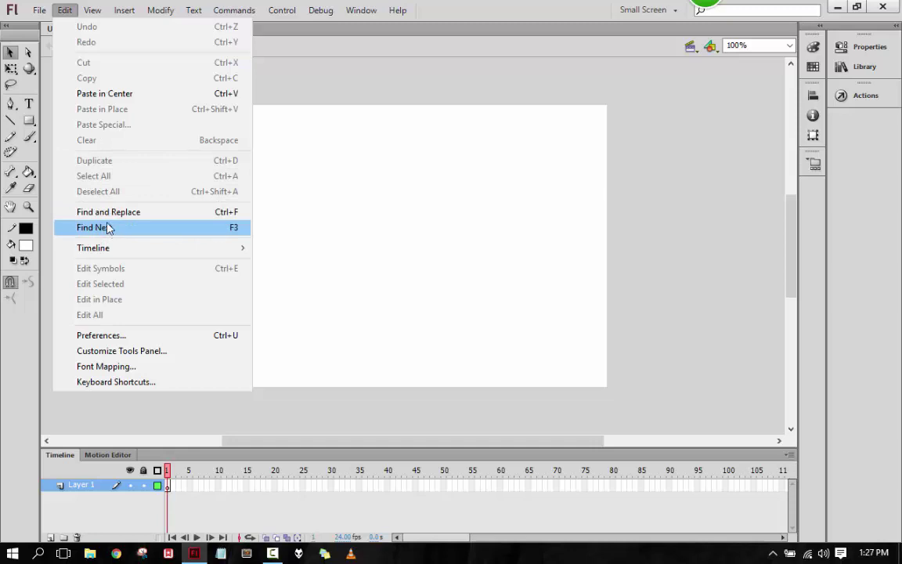
mouse_move(106, 251)
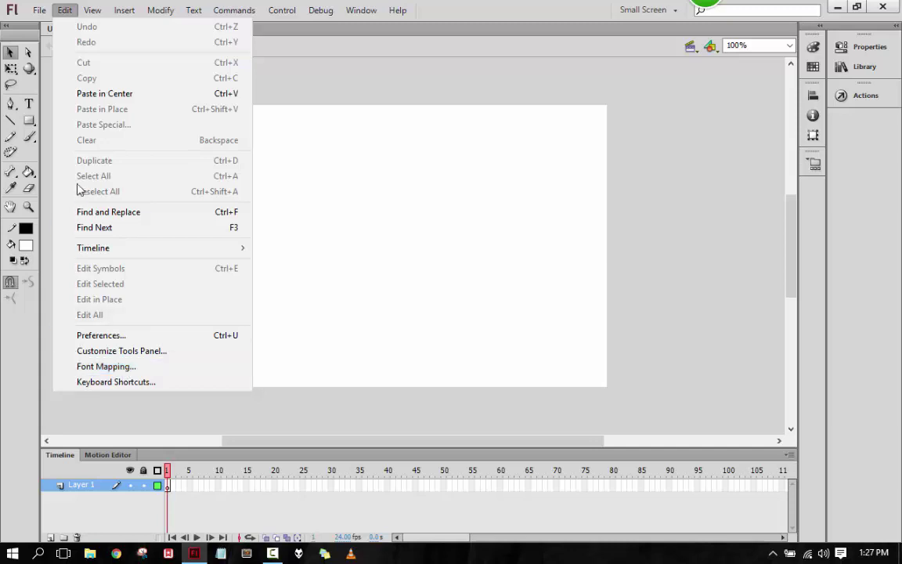
Examine the available view commands, including zoom, magnification, preview mode, rulers, grid, guides and snapping.
click(90, 11)
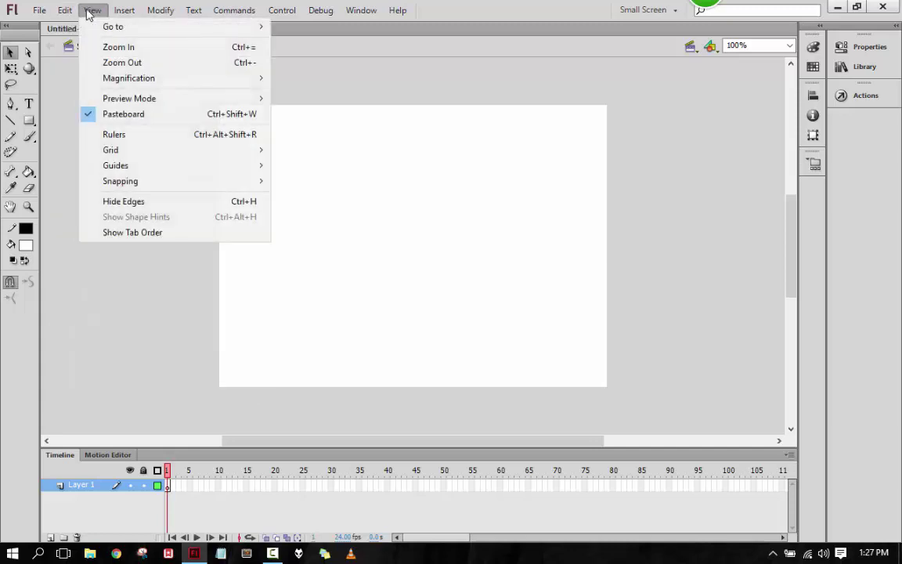
mouse_move(231, 34)
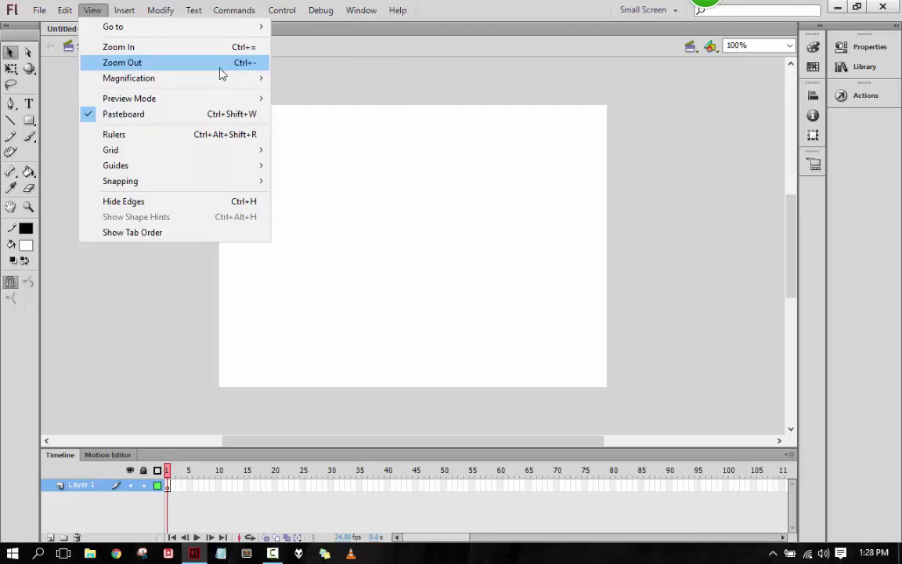
mouse_move(166, 103)
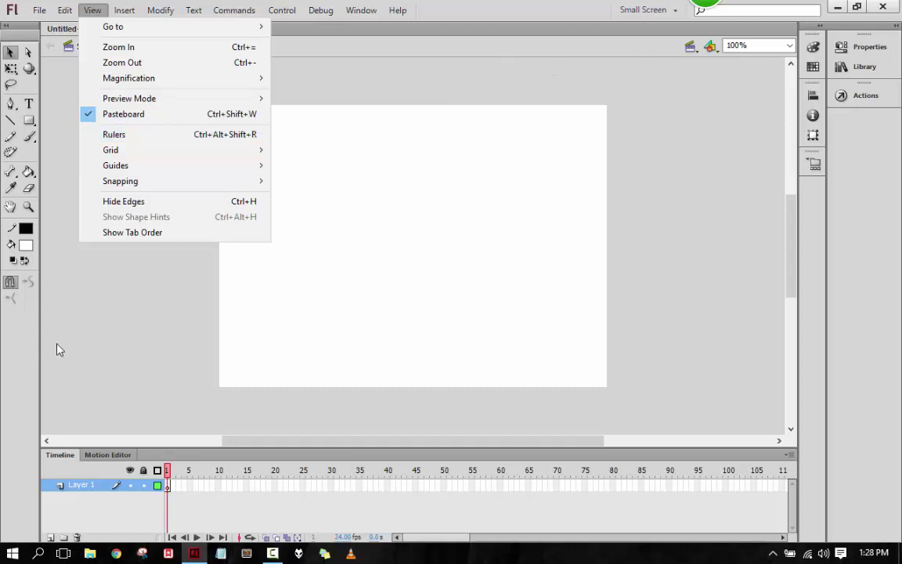
mouse_move(117, 155)
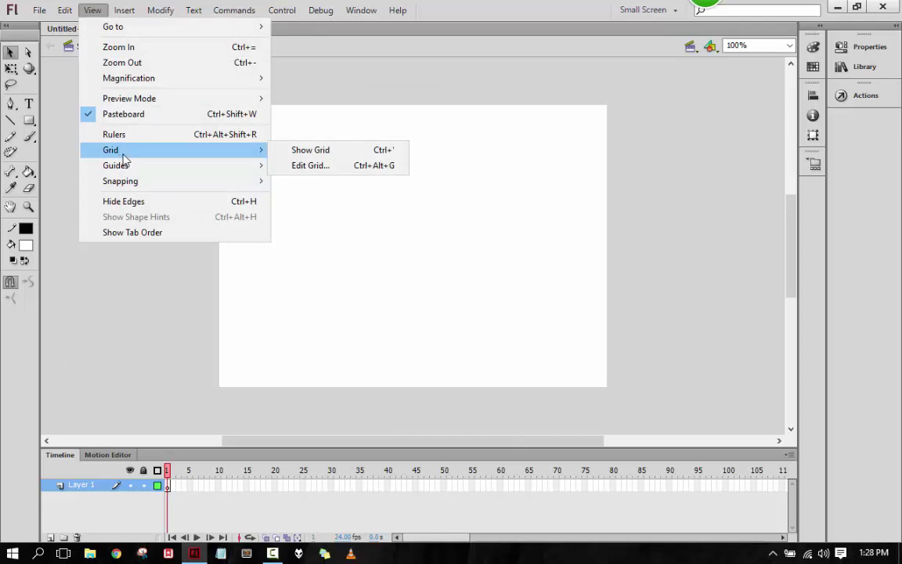
click(218, 292)
click(360, 10)
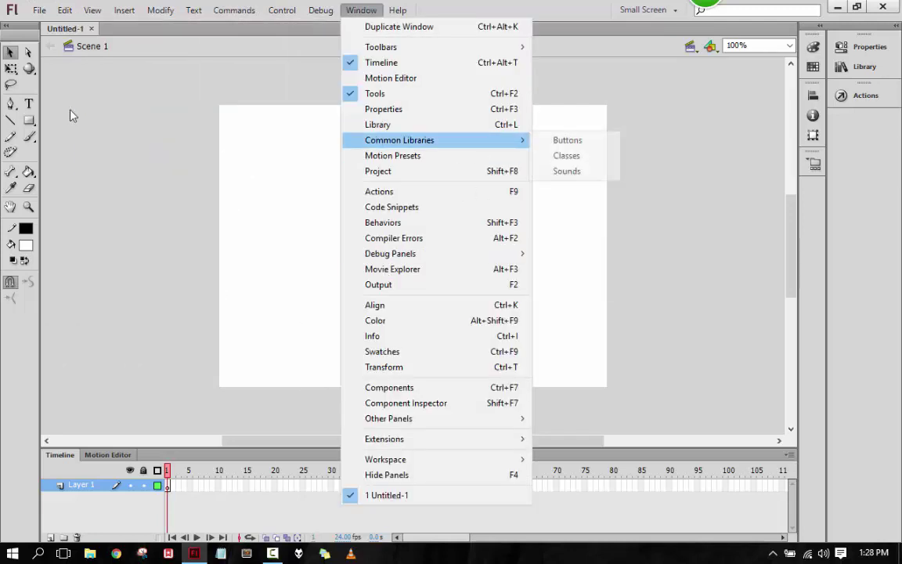
mouse_move(92, 11)
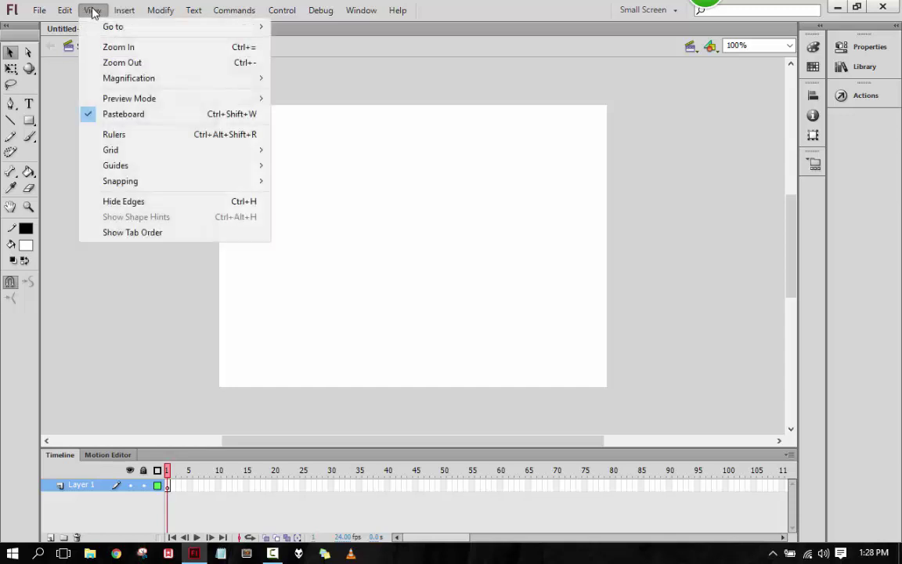
key(Down)
key(Down)
key(Down)
key(Down)
key(Right)
mouse_move(126, 183)
Examine the commands for inserting symbols, timeline elements and scenes, and for modifying bitmaps, symbols, shapes, combined objects and the timeline.
mouse_move(130, 11)
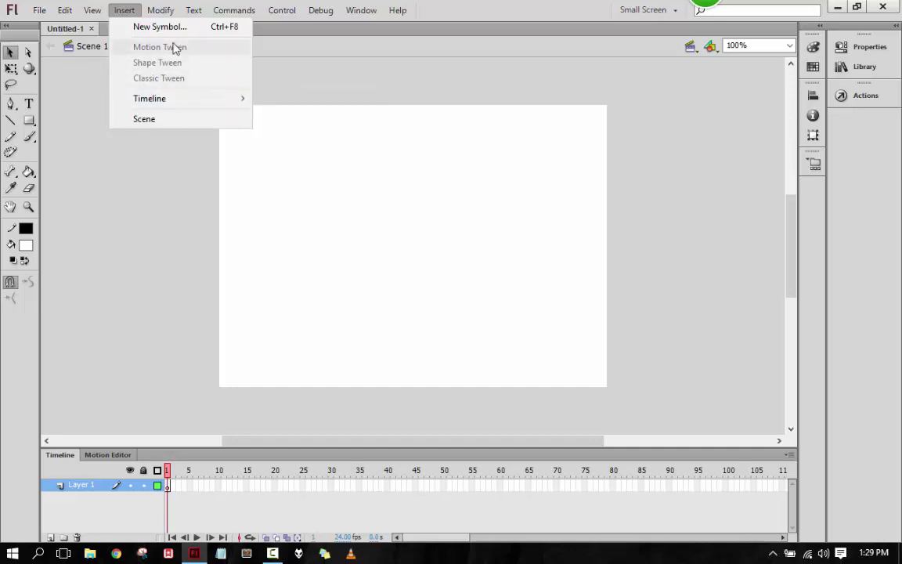
mouse_move(208, 100)
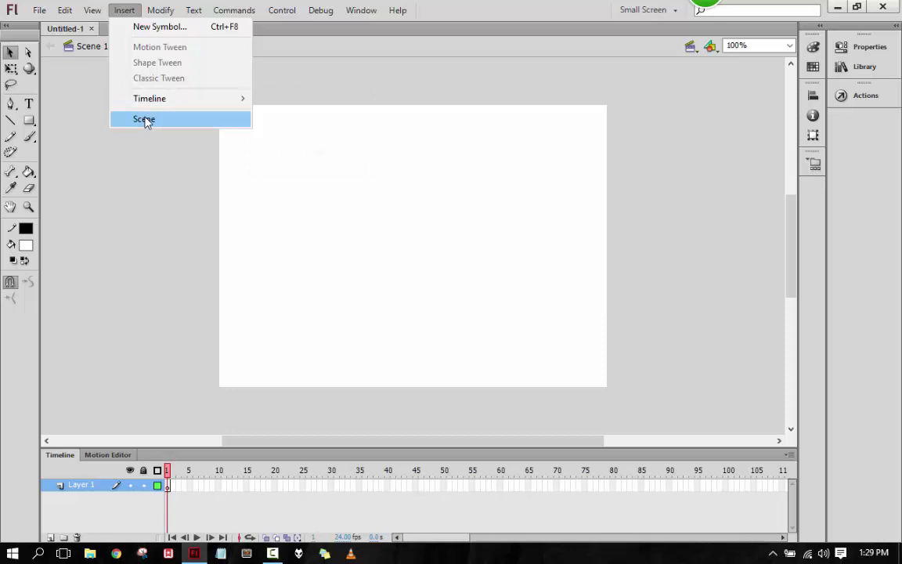
mouse_move(160, 10)
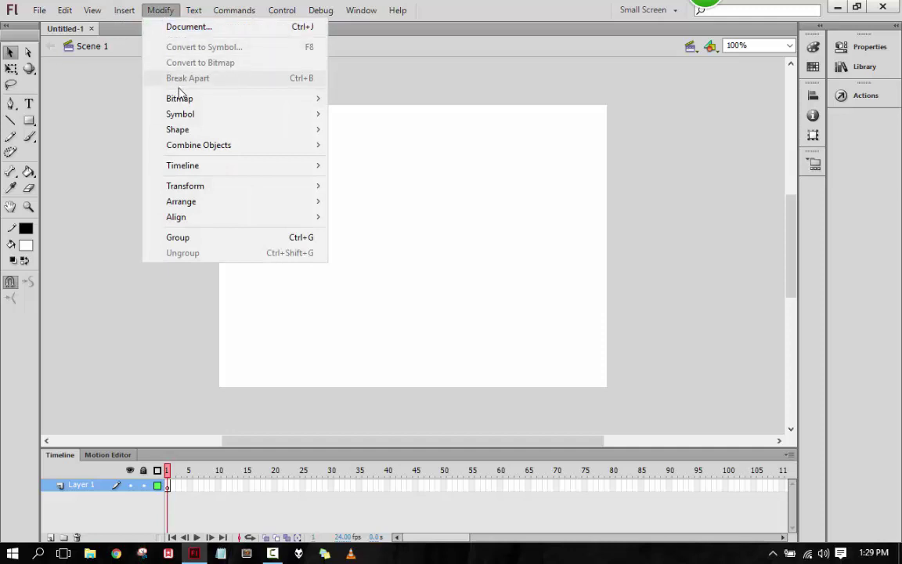
mouse_move(180, 99)
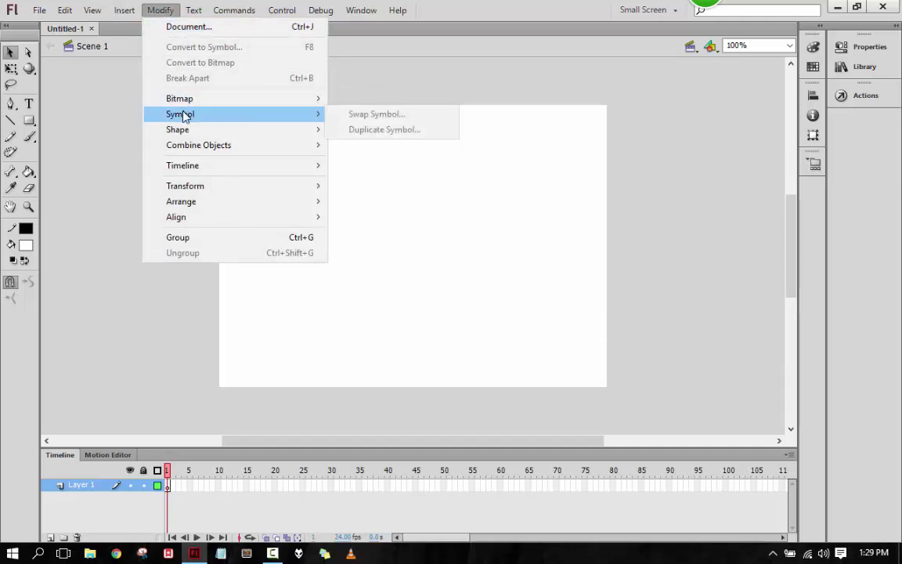
mouse_move(188, 129)
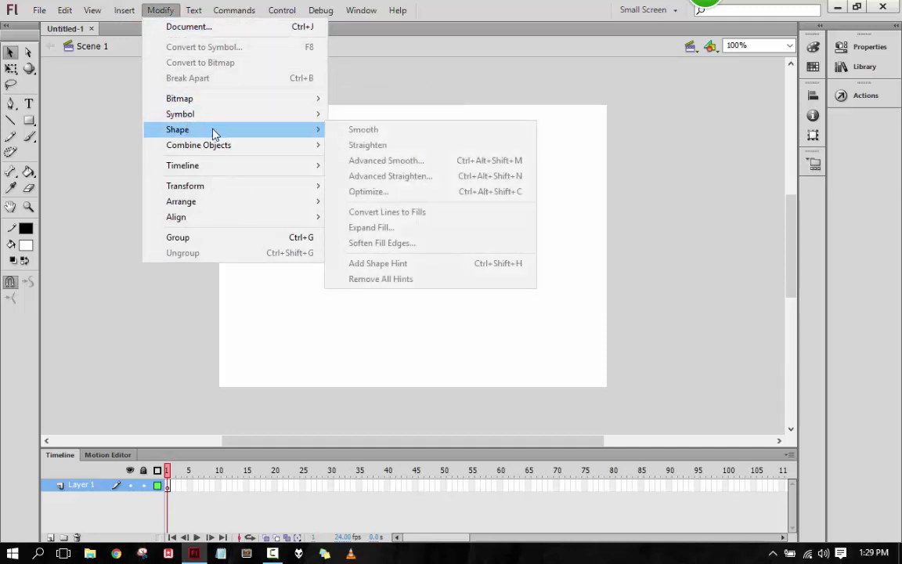
mouse_move(216, 145)
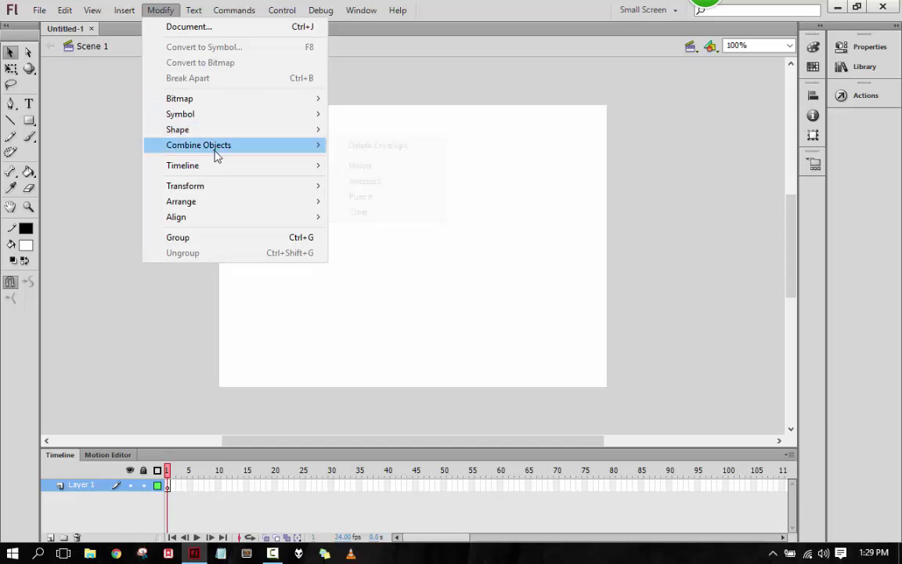
mouse_move(218, 166)
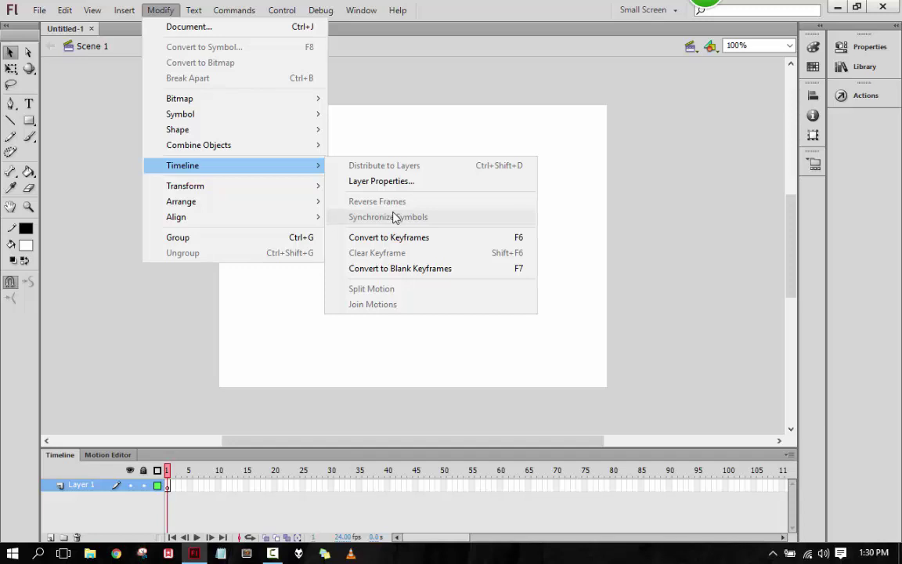
mouse_move(275, 185)
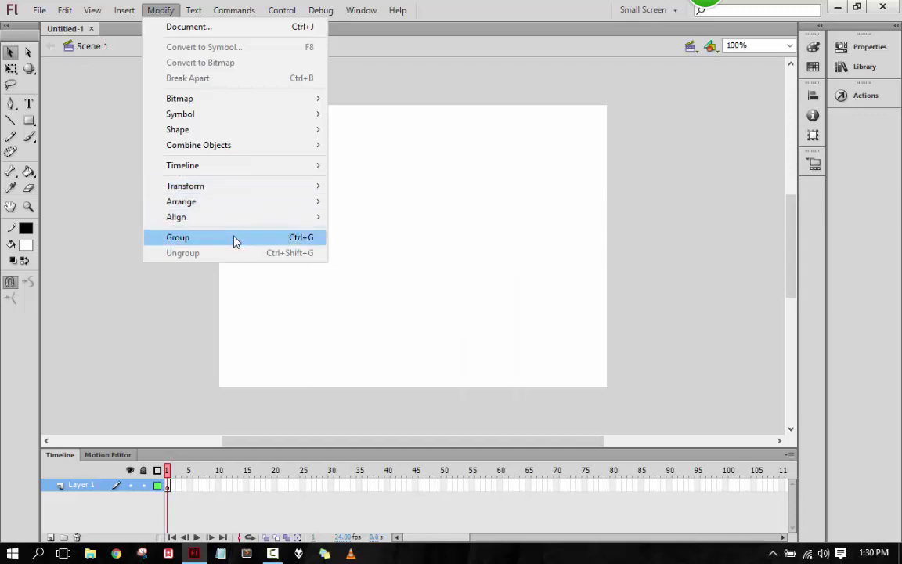
click(168, 11)
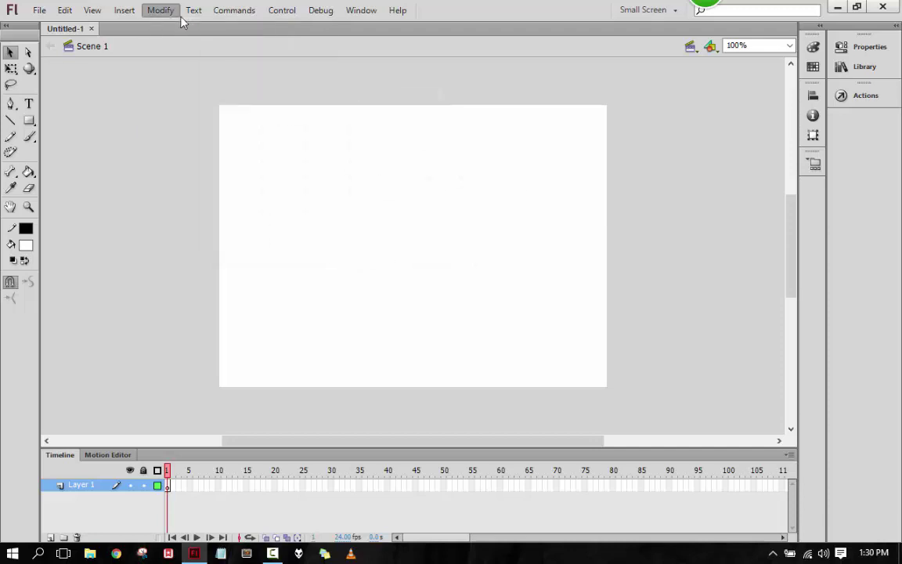
Examine the text formatting options for font, size, style and alignment, along with the spelling and font embedding commands.
click(194, 10)
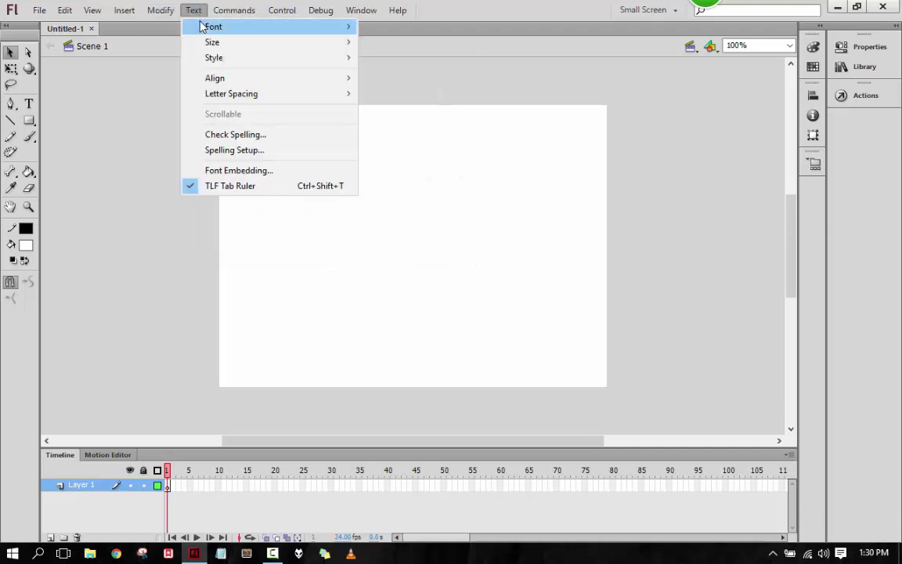
mouse_move(292, 34)
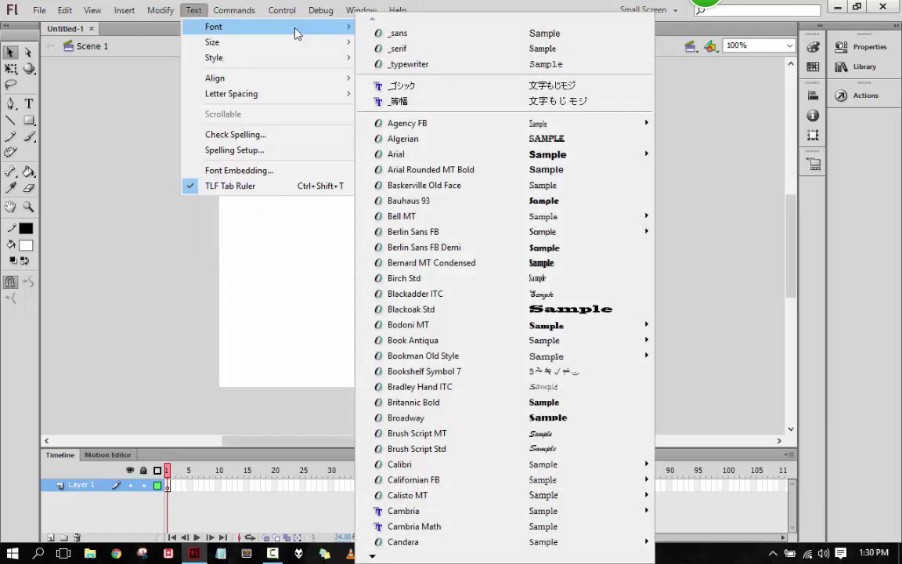
mouse_move(266, 52)
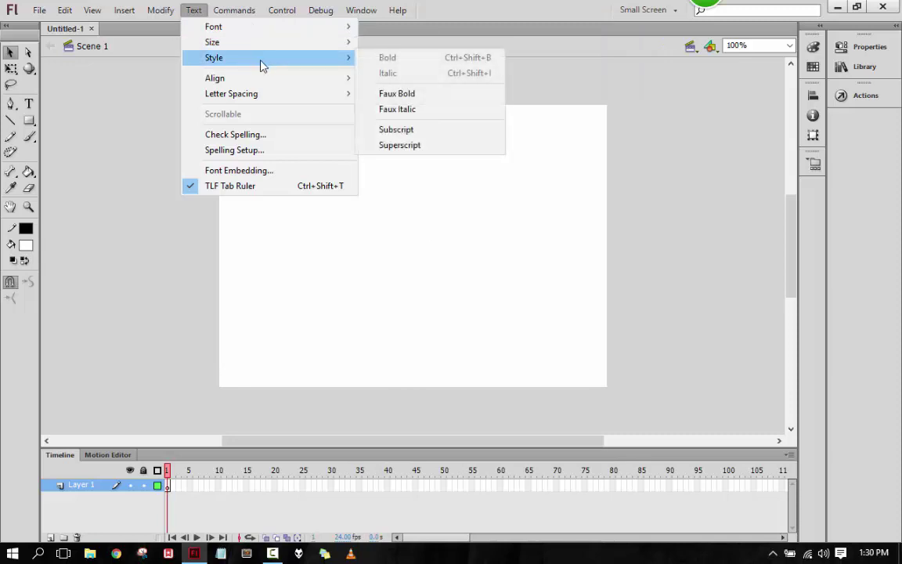
mouse_move(249, 80)
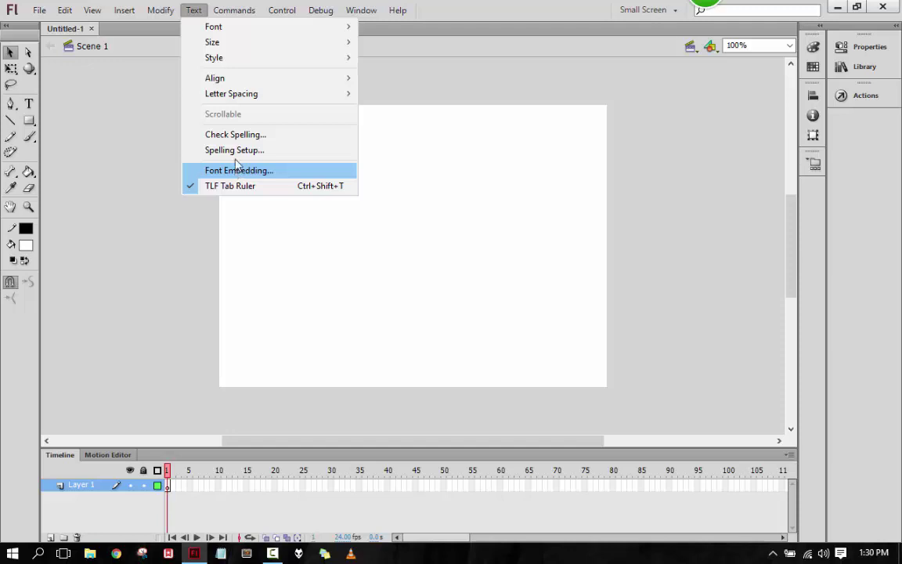
Examine the saved and motion XML commands, and the options for movie playback and testing.
click(235, 10)
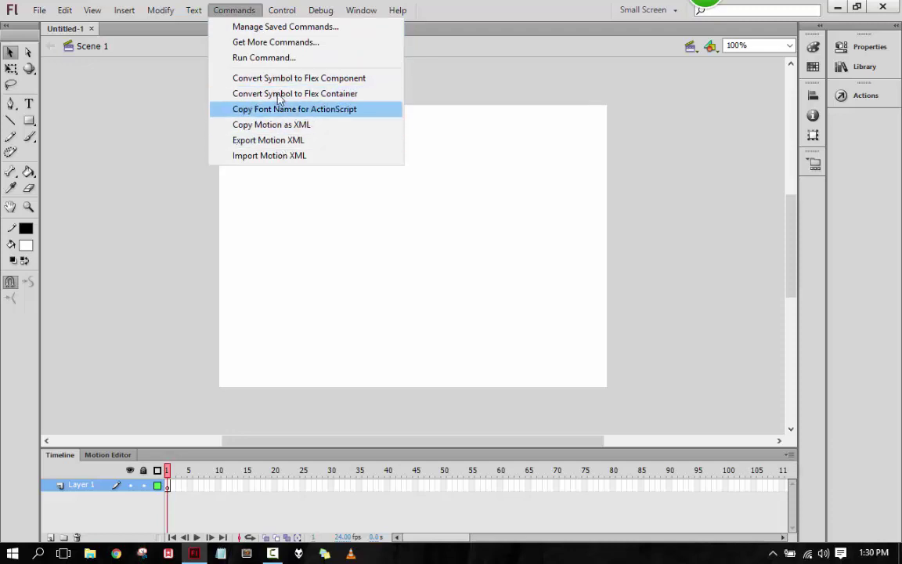
key(Escape)
click(284, 11)
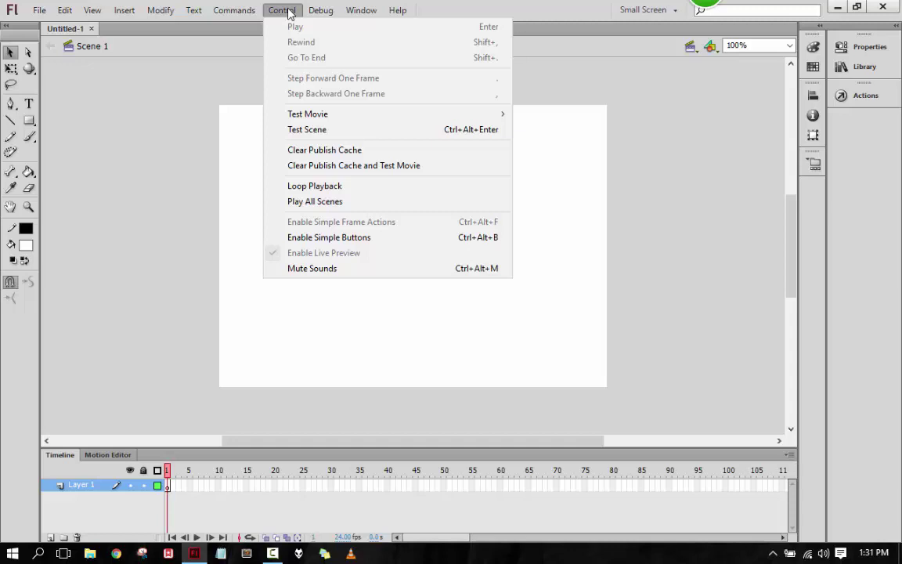
Examine the options for testing movies and scenes, along with the commands for debugging a movie.
mouse_move(318, 115)
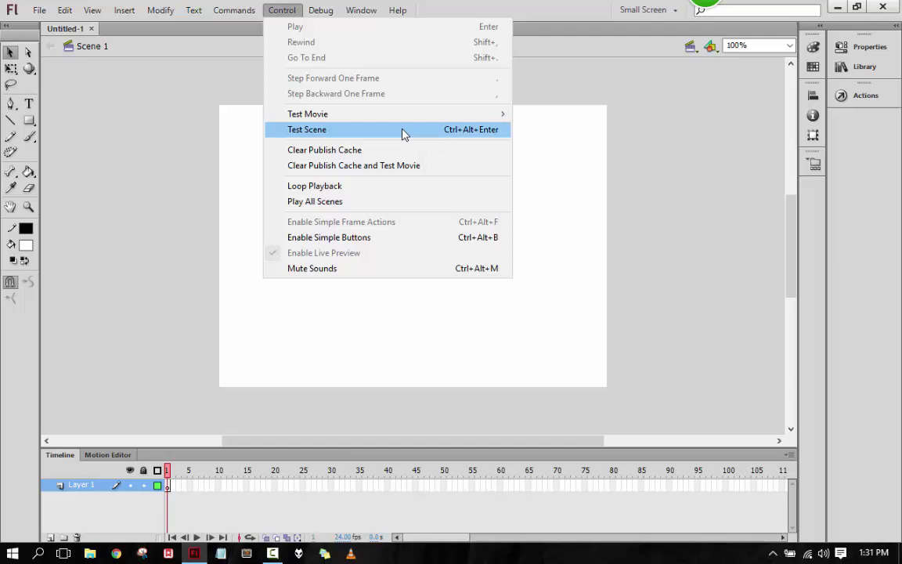
mouse_move(402, 116)
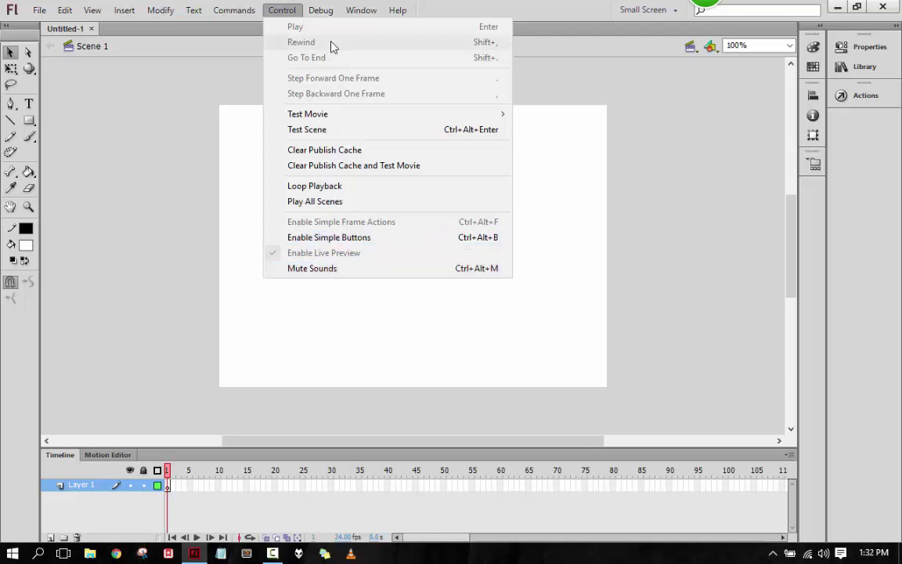
mouse_move(327, 12)
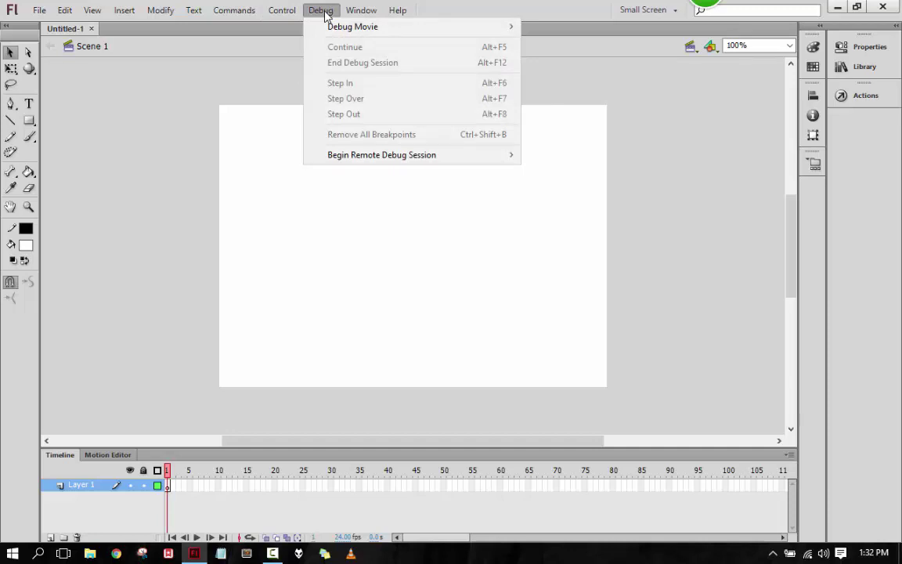
Examine the commands for showing panels, toolbars and common libraries, and the available workspace layouts.
mouse_move(364, 12)
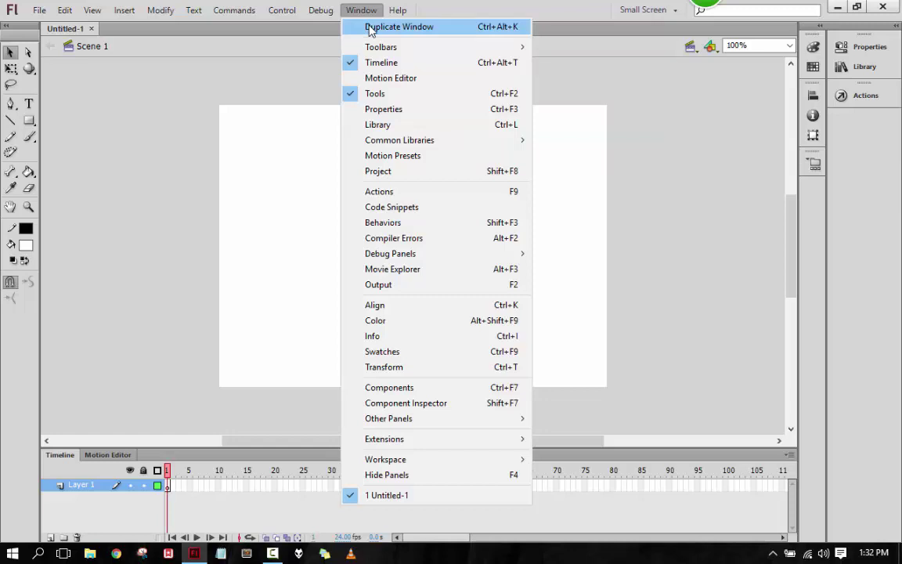
mouse_move(384, 51)
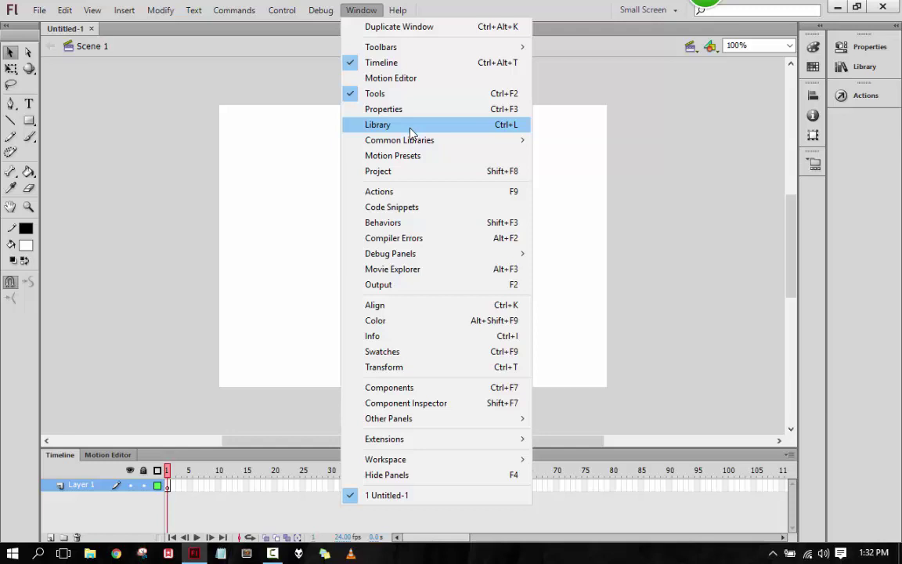
mouse_move(414, 141)
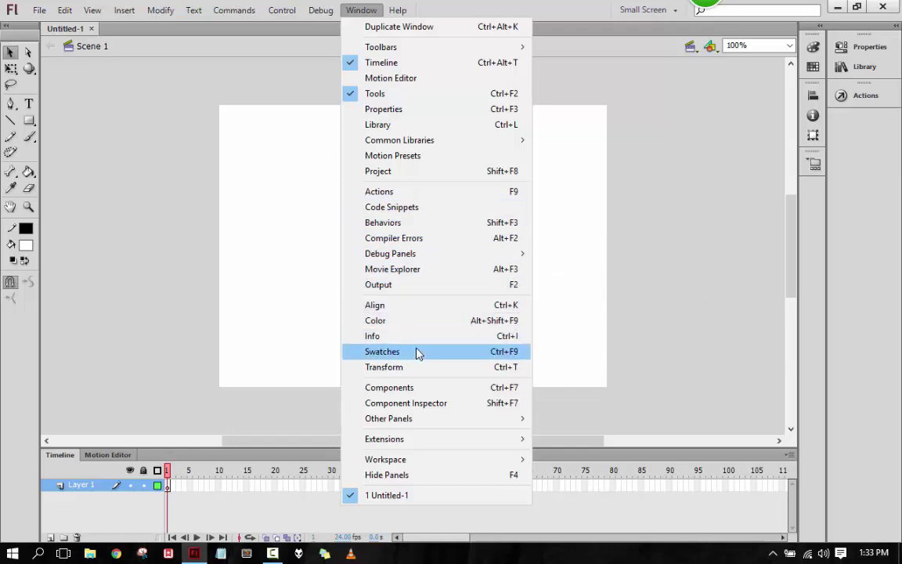
mouse_move(432, 418)
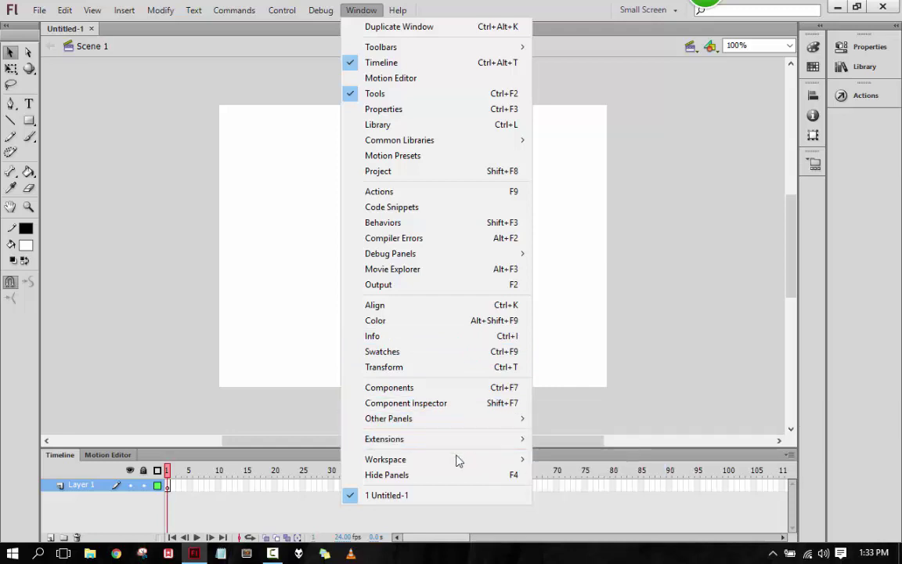
mouse_move(457, 462)
mouse_move(429, 463)
mouse_move(389, 459)
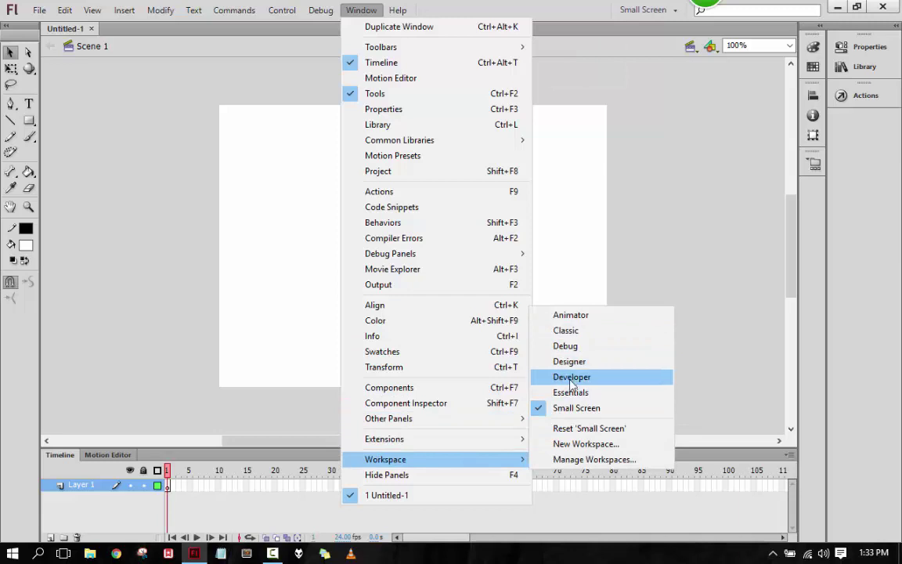
Examine the help and support resources, along with the file commands for creating, saving, importing and publishing documents.
click(396, 11)
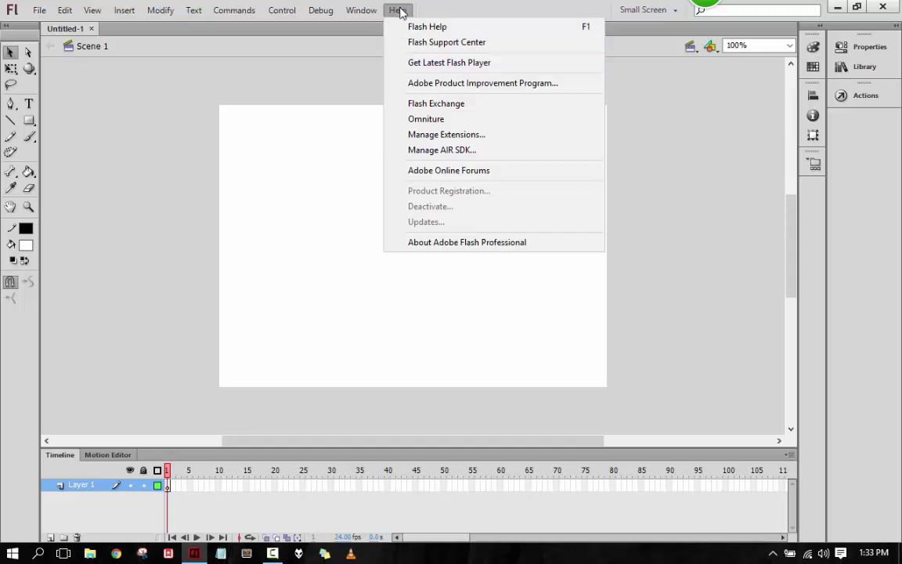
key(Escape)
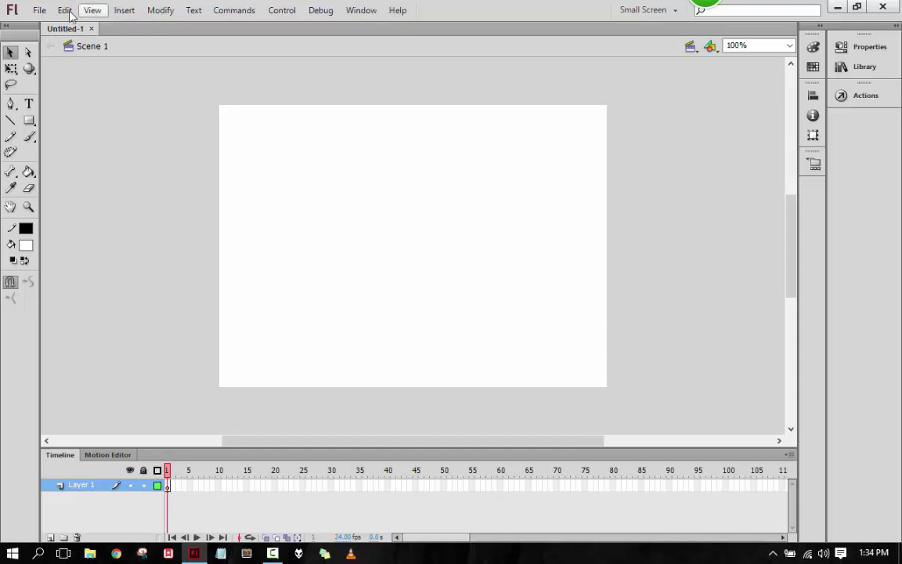
click(39, 11)
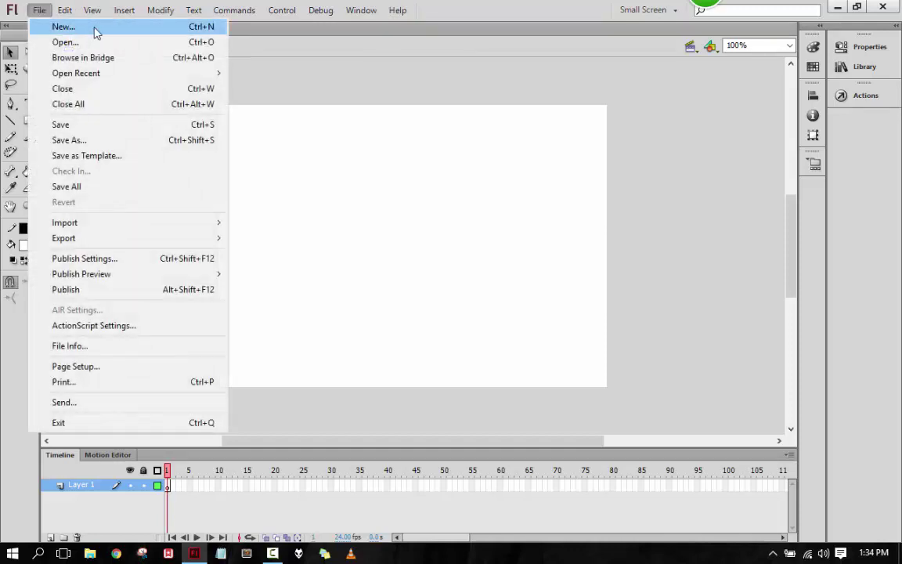
key(Escape)
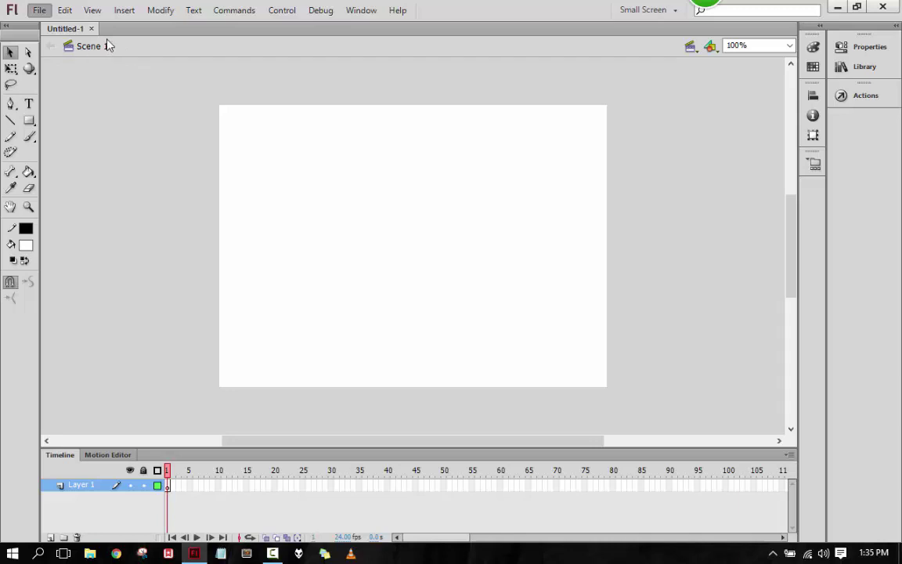
Examine the lists for switching to a scene or symbol for editing in the current document.
click(693, 50)
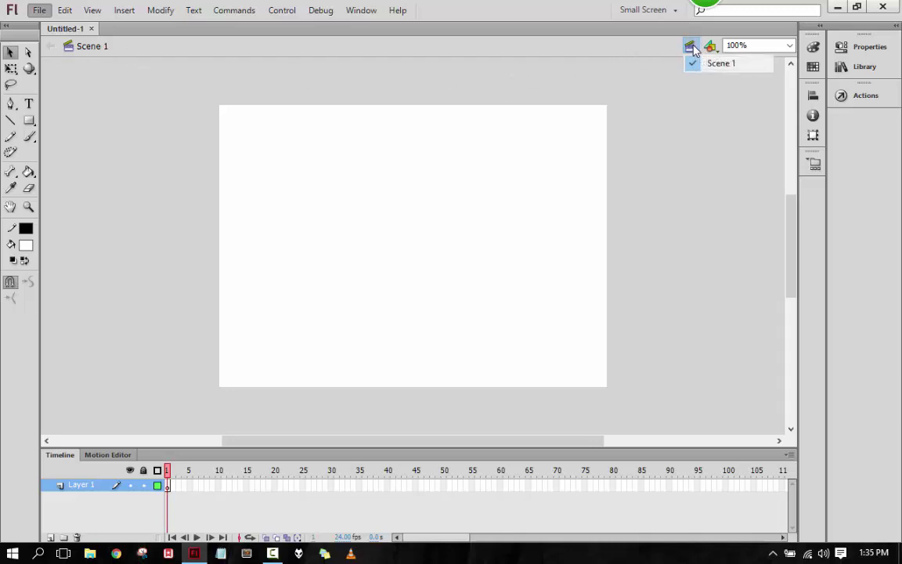
click(694, 50)
click(693, 49)
click(710, 49)
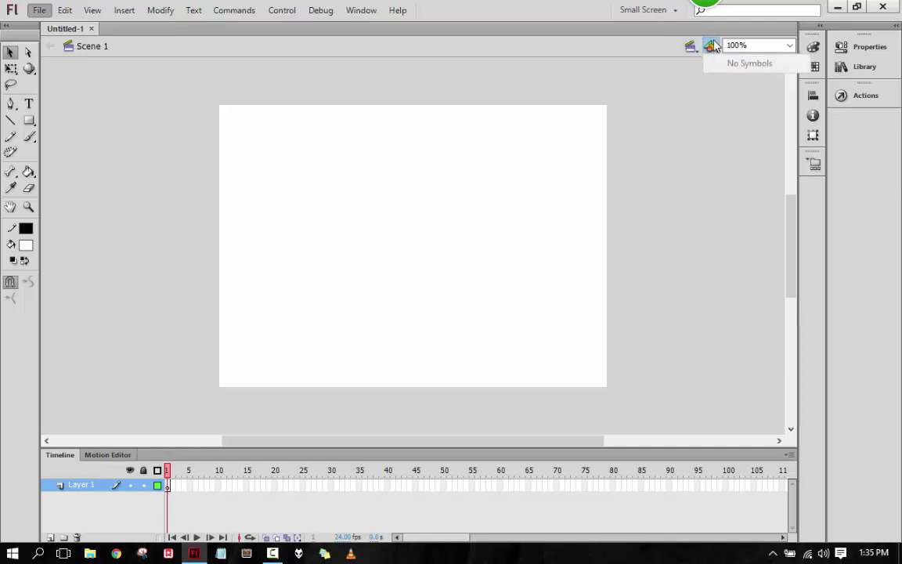
click(713, 46)
click(712, 45)
click(711, 46)
click(689, 47)
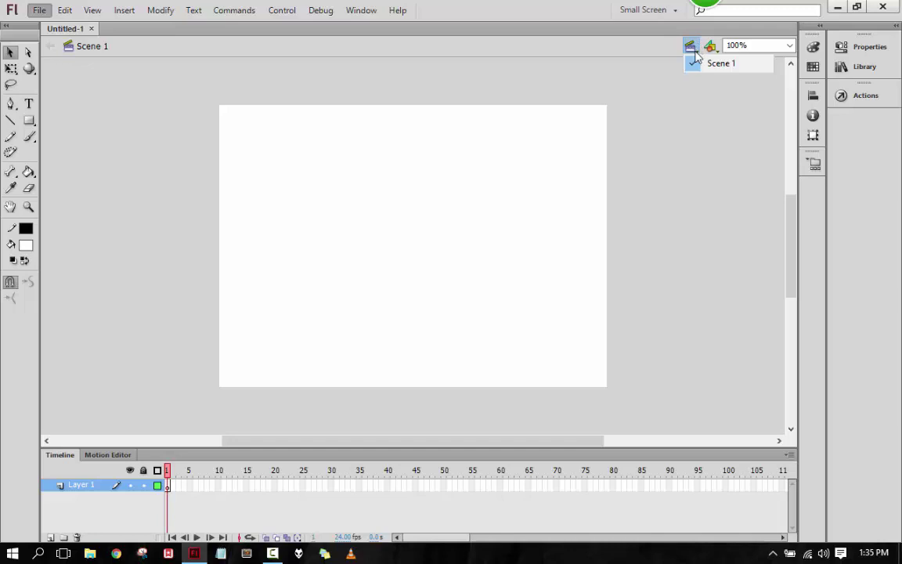
click(695, 47)
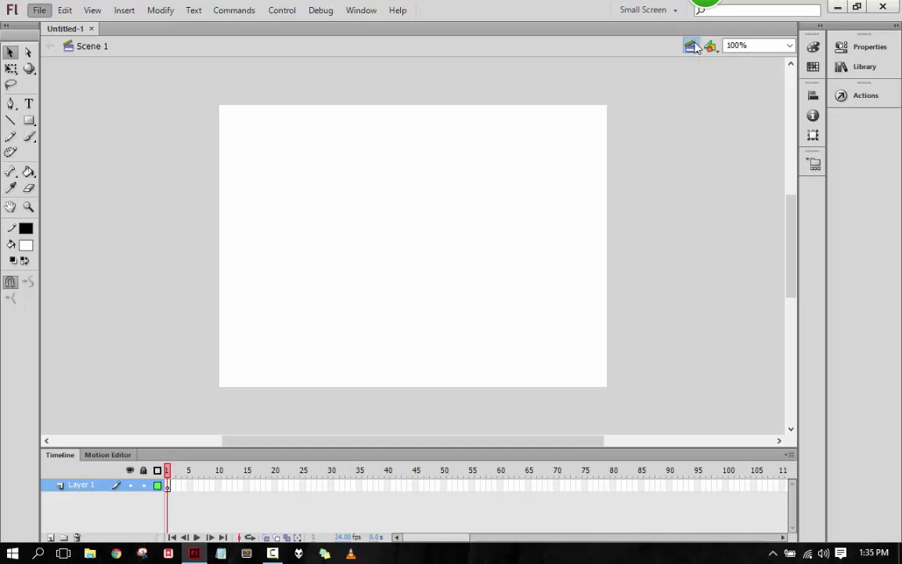
click(695, 47)
View the stage at the Fit in Window, Show Frame and Show All magnifications, and return it to 100%.
click(791, 45)
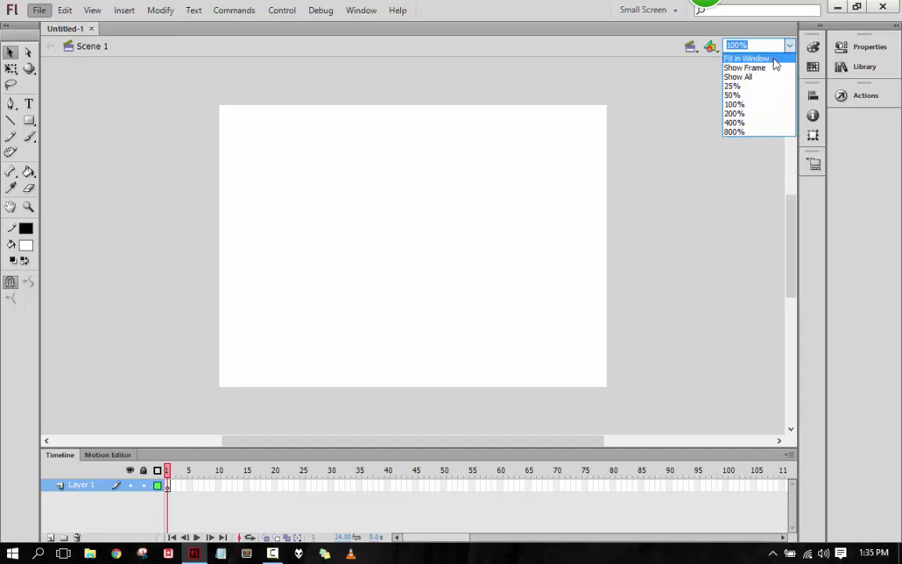
click(748, 58)
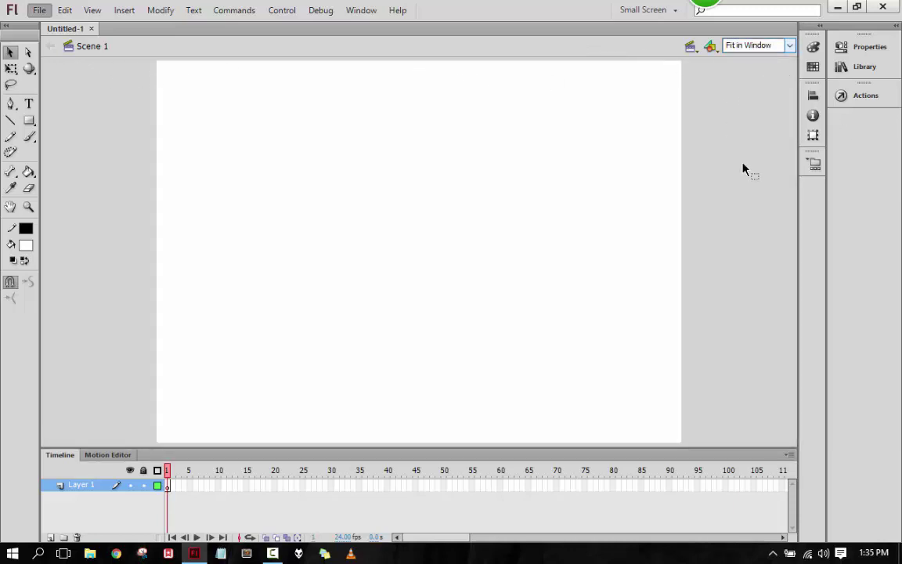
click(788, 45)
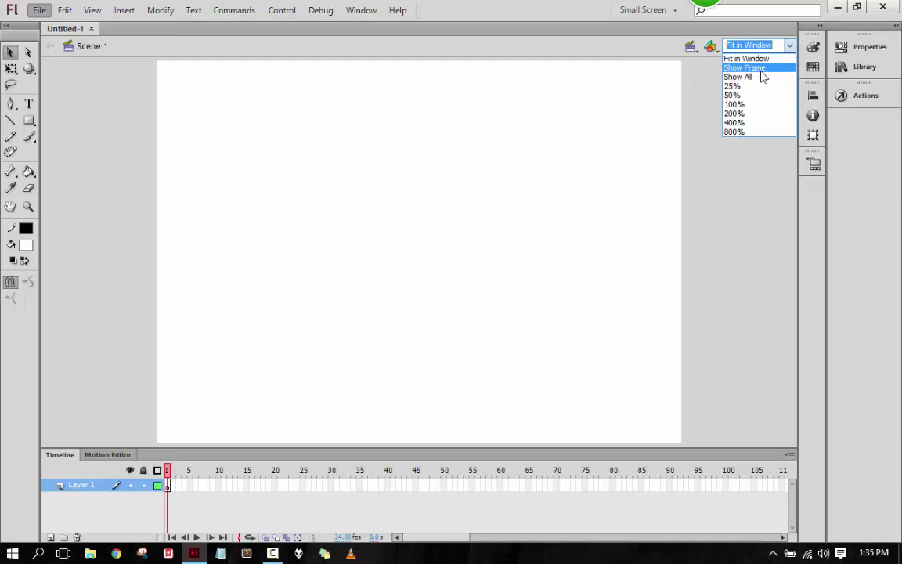
click(761, 76)
click(775, 45)
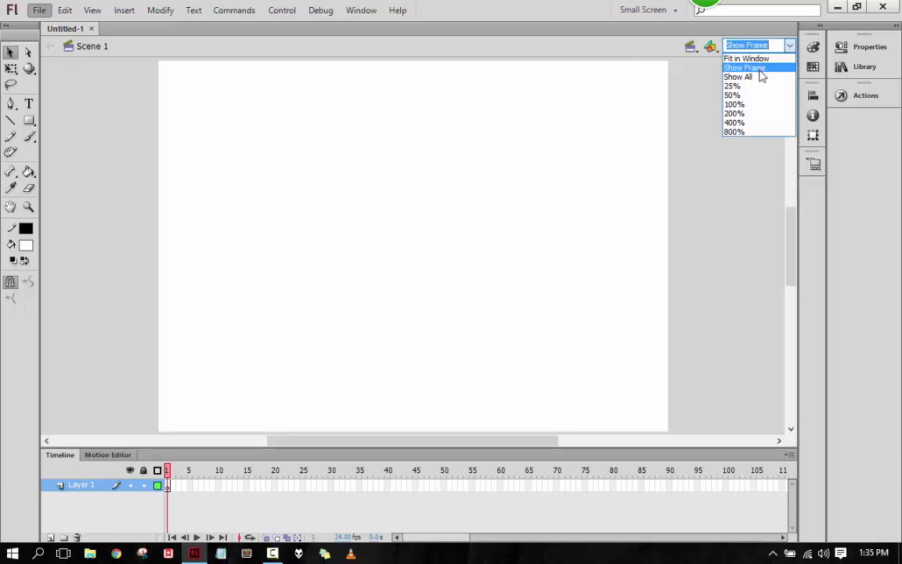
click(758, 79)
click(787, 44)
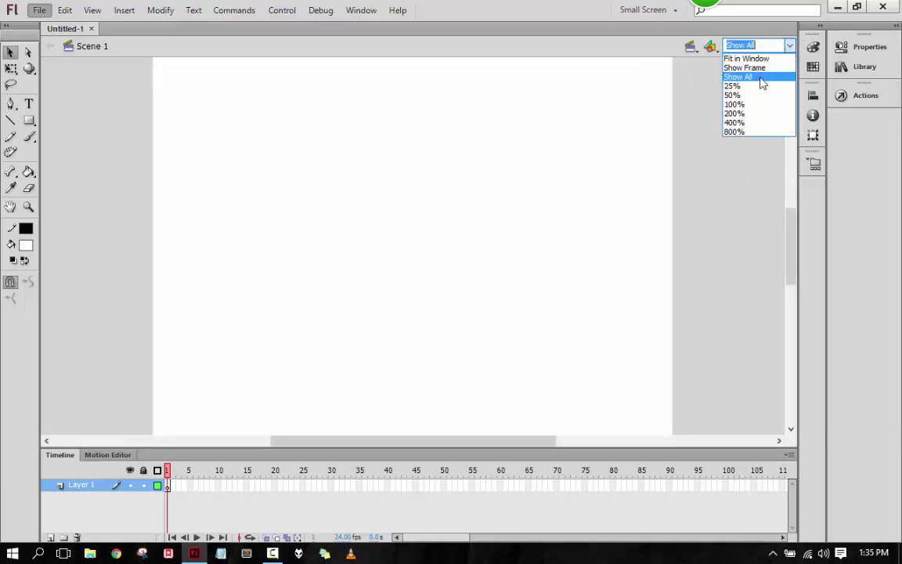
click(741, 105)
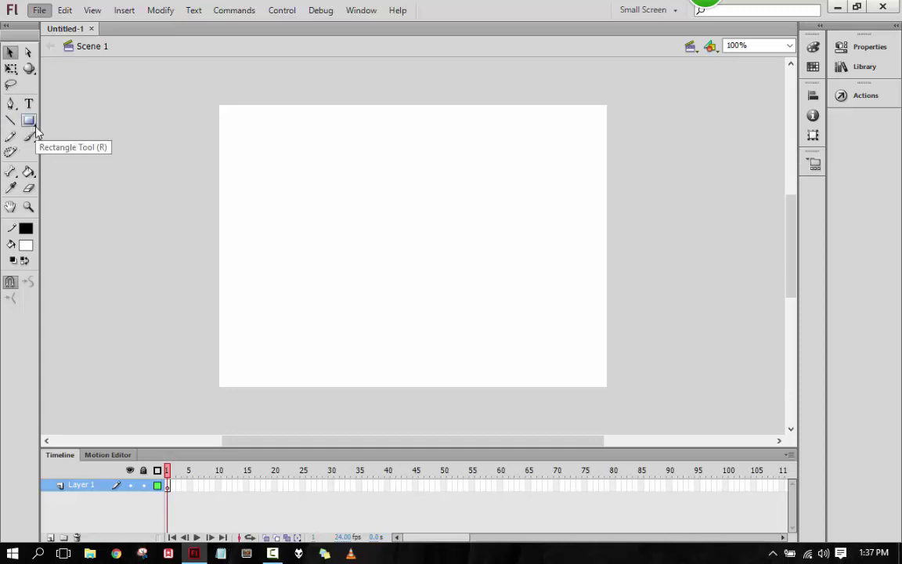
Examine the shape tools grouped with the Rectangle tool and the anchor point tools grouped with the Pen tool.
click(34, 126)
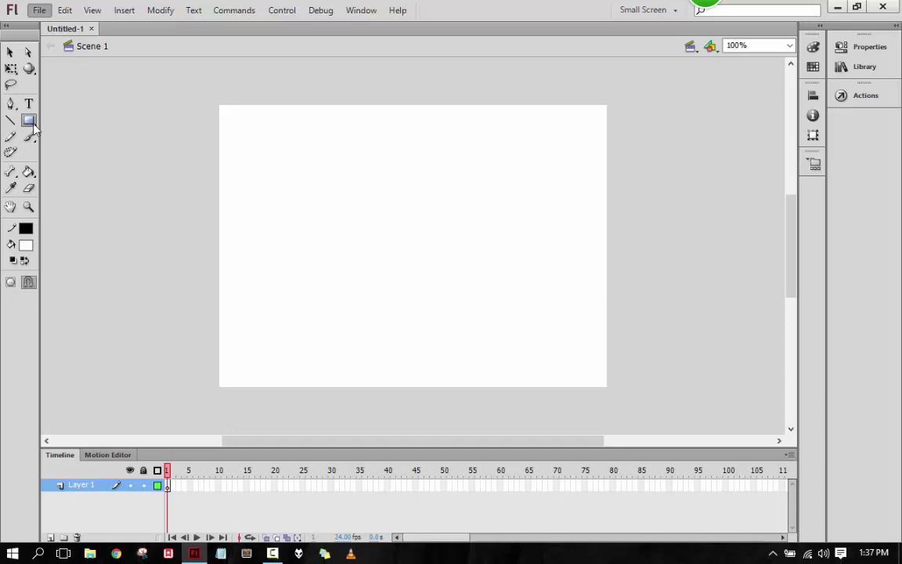
click(34, 127)
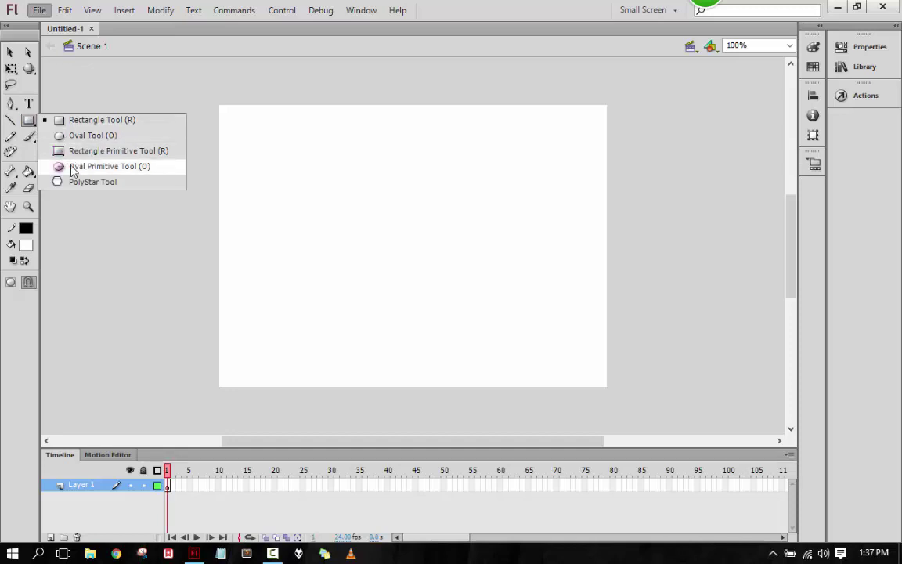
click(14, 110)
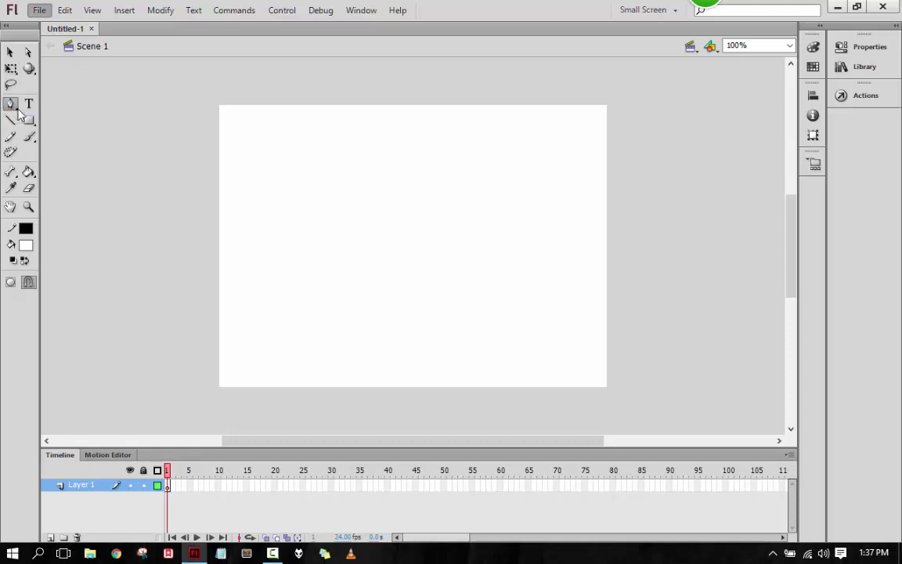
click(16, 111)
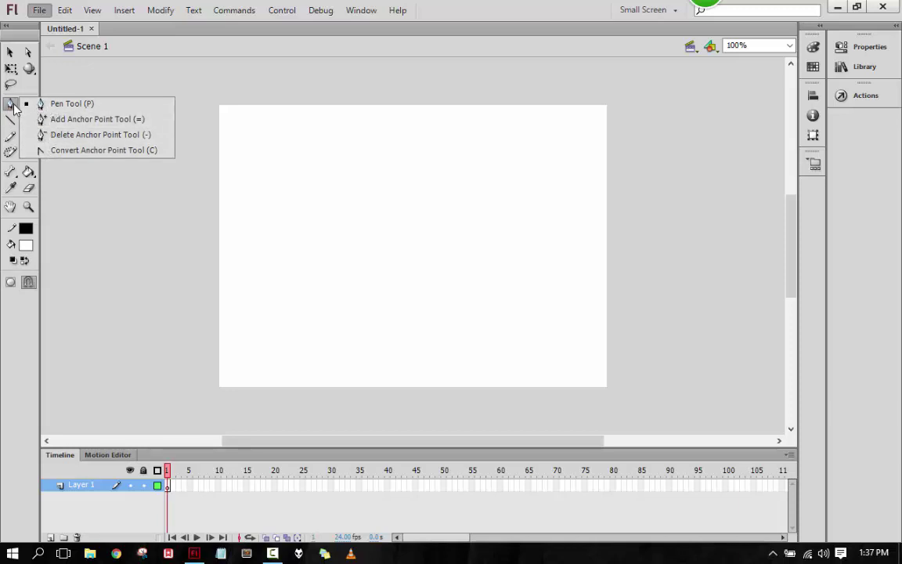
click(16, 103)
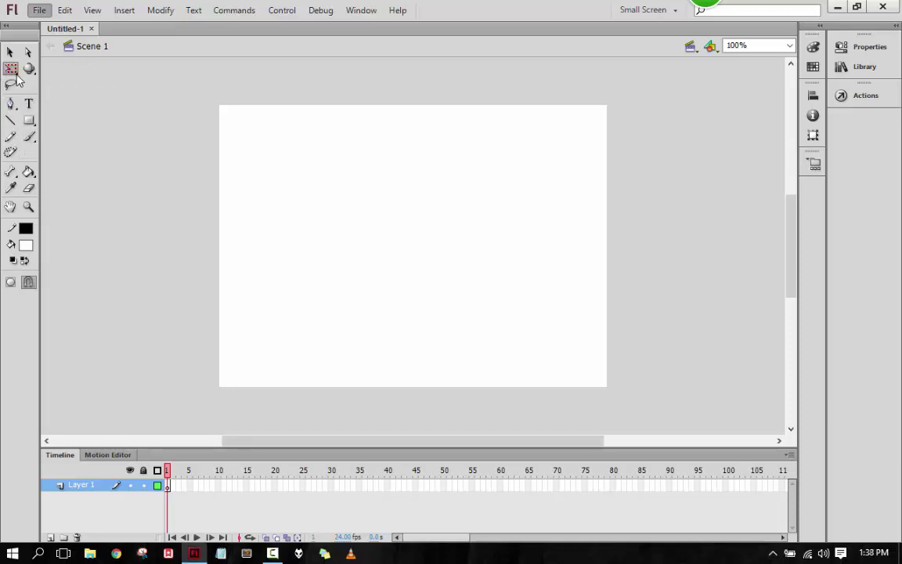
Examine the transform tools grouped with Free Transform and the 3D tools grouped with 3D Rotation.
click(16, 75)
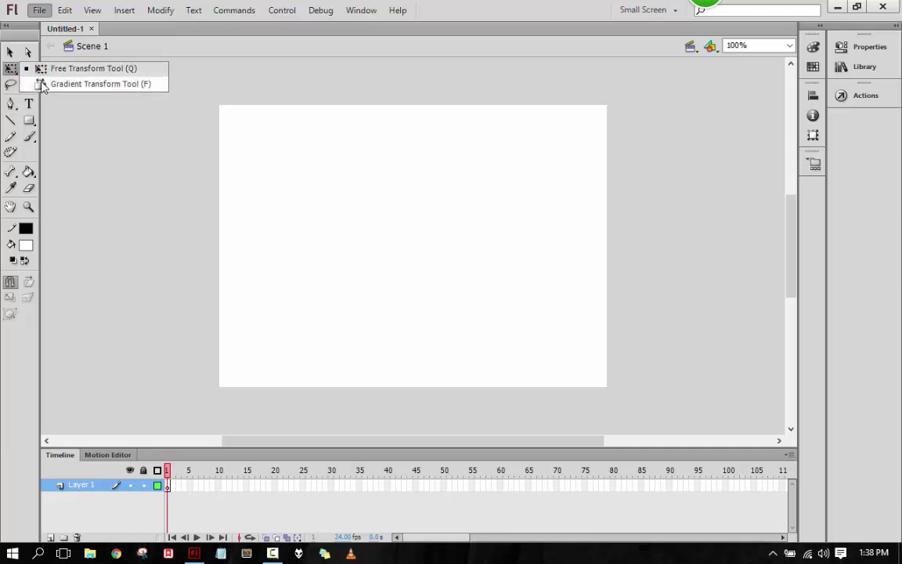
click(18, 69)
click(28, 69)
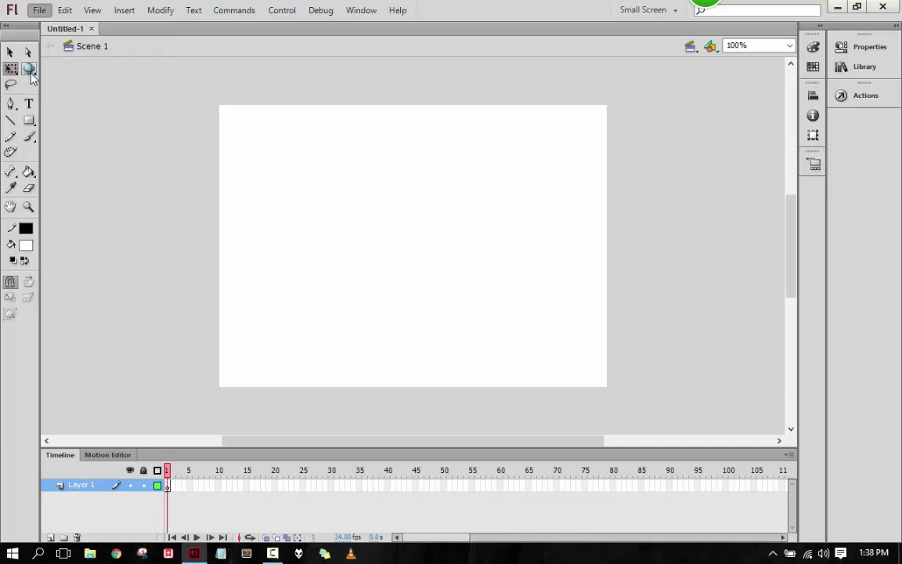
click(28, 69)
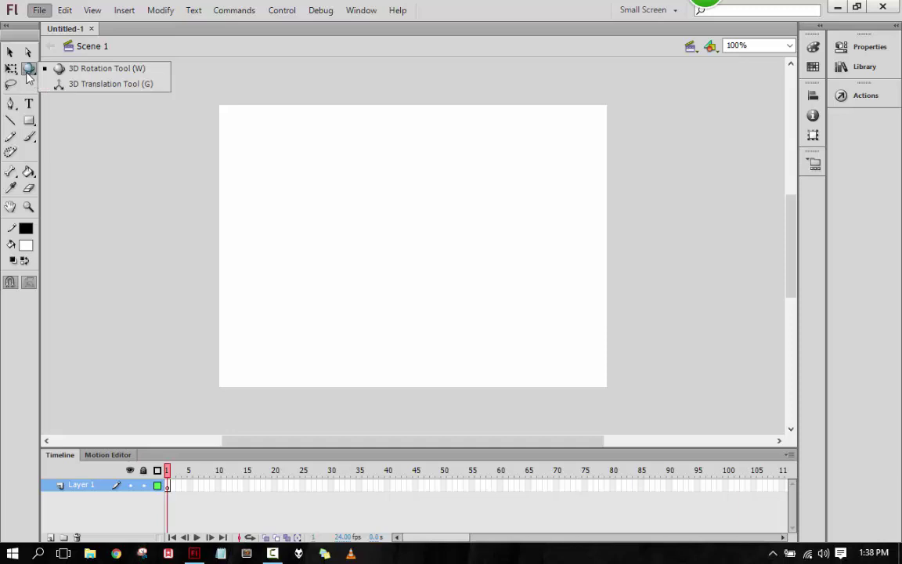
click(28, 71)
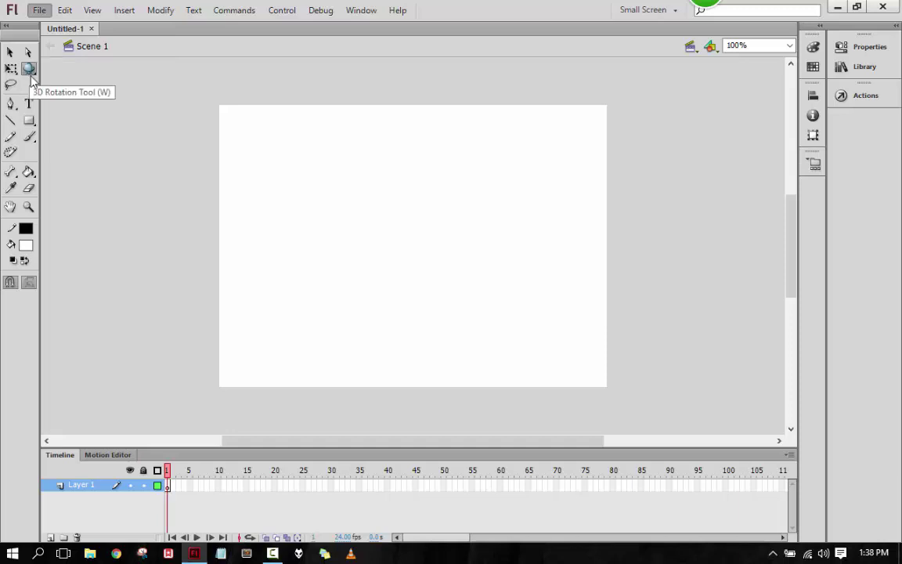
Sketch overlapping freehand curves and zigzag lines in black across the middle of the stage with the Pencil tool.
click(11, 137)
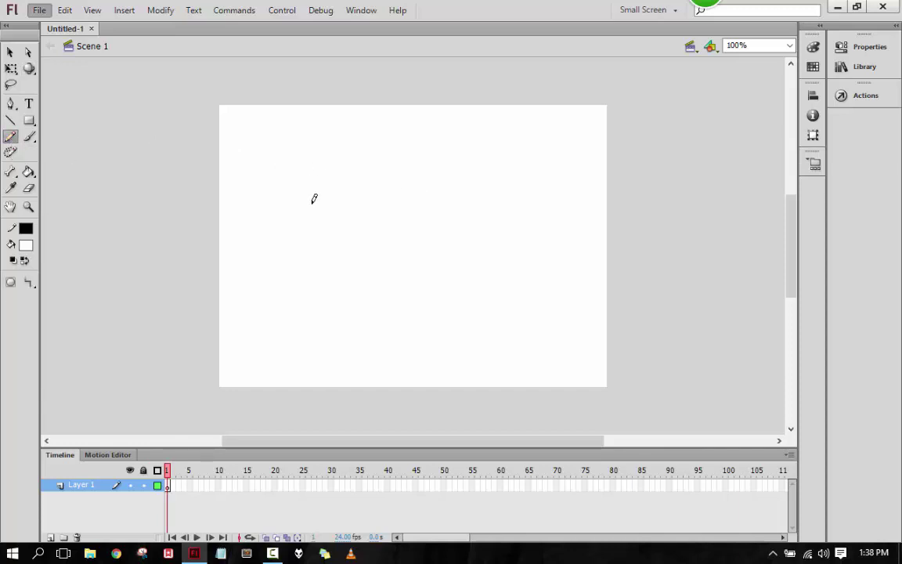
mouse_move(319, 191)
mouse_down()
mouse_move(447, 228)
mouse_move(302, 237)
mouse_move(362, 229)
mouse_move(413, 201)
mouse_move(370, 228)
mouse_move(374, 235)
mouse_up()
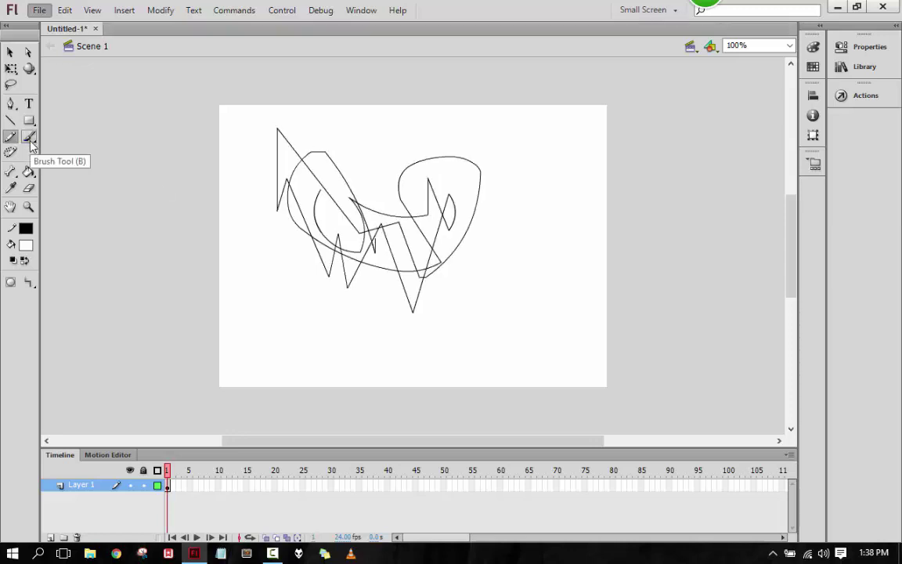
Paint a white Brush tool stroke across the pencil sketch and a winding blue stroke over the middle of the stage.
click(29, 137)
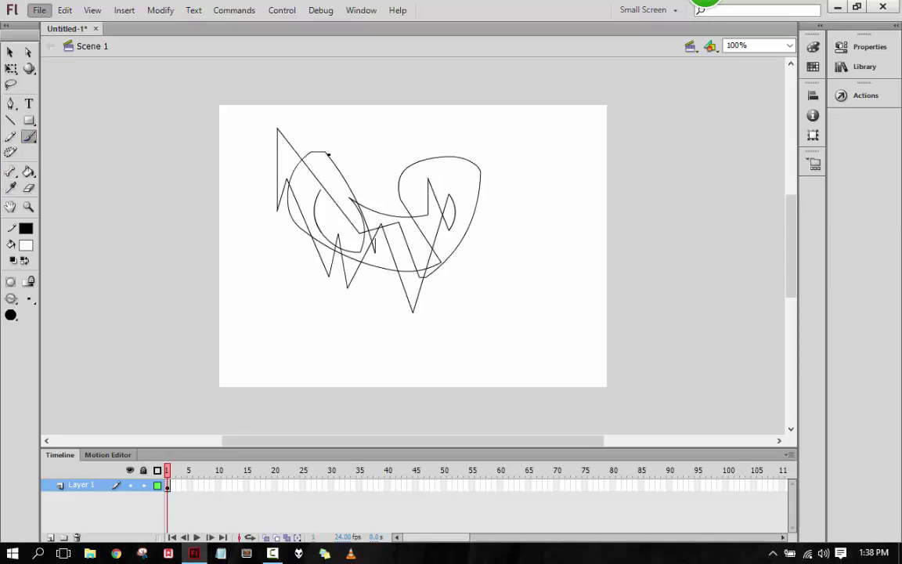
click(26, 245)
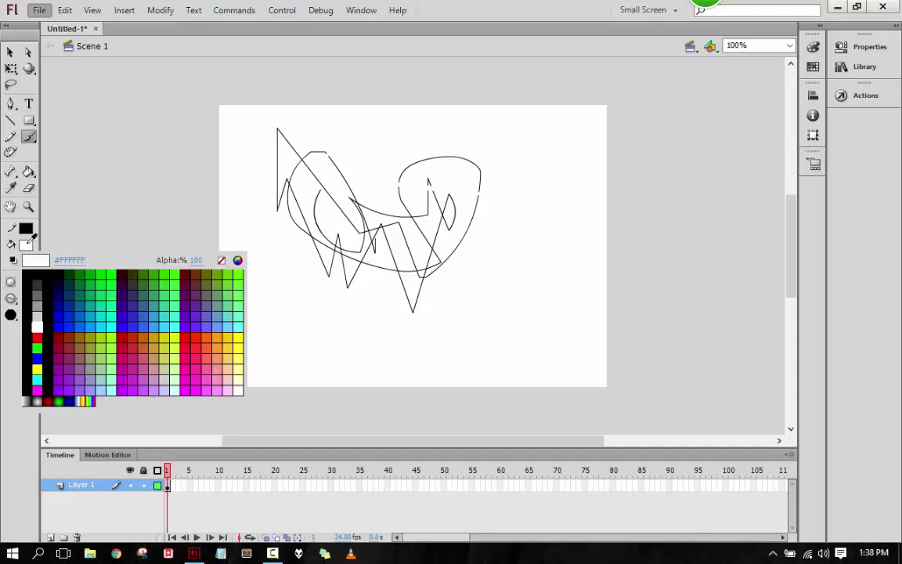
click(71, 306)
mouse_move(407, 192)
mouse_down()
mouse_move(472, 262)
mouse_move(439, 336)
mouse_move(423, 344)
mouse_up()
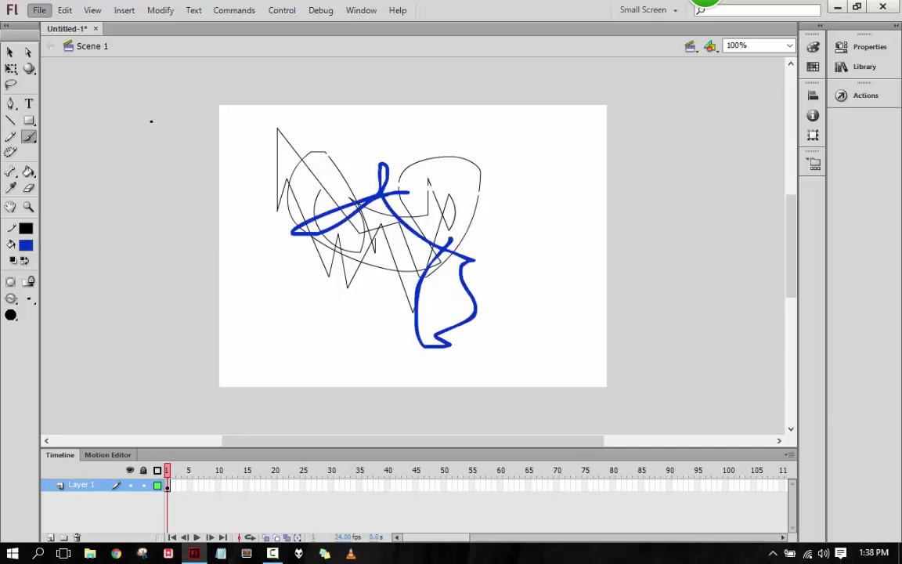
Fill the empty upper and left areas around the sketch with green vines and yellow flowers using the Deco tool.
click(11, 153)
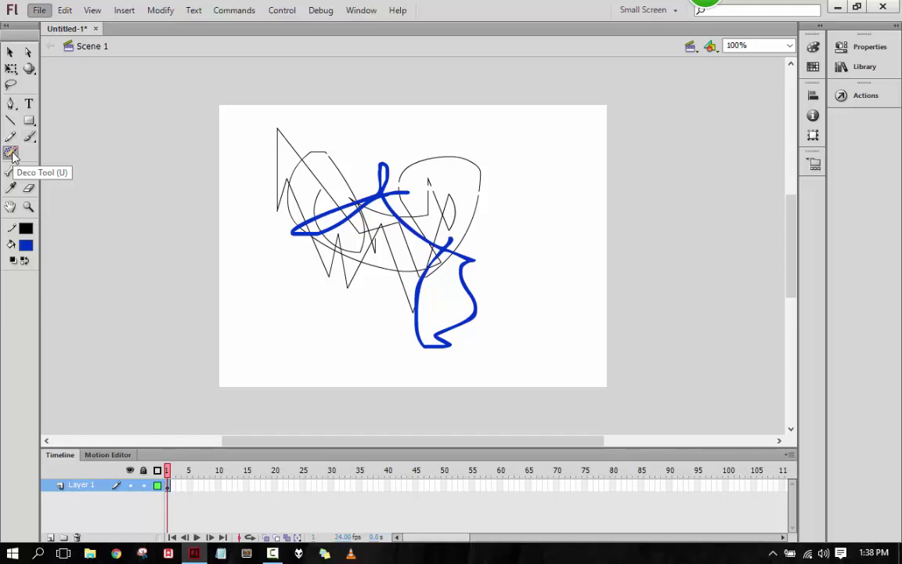
click(361, 143)
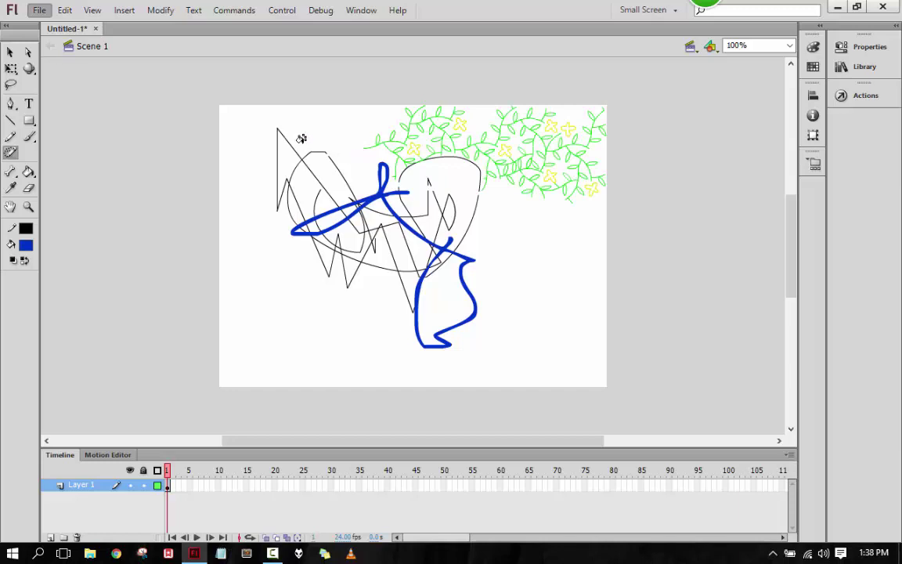
click(282, 309)
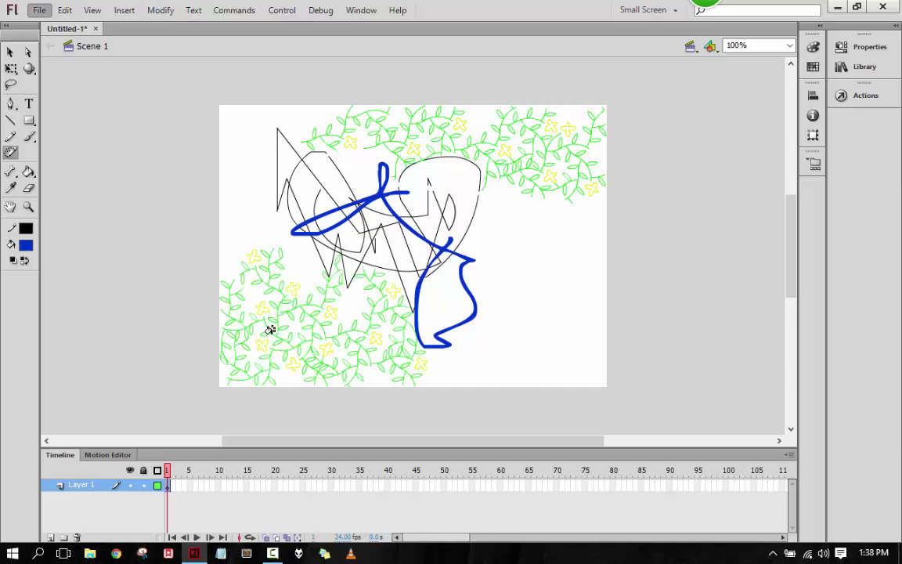
Examine the Bone tool and the Ink Bottle tool grouped with the Paint Bucket tool.
click(10, 174)
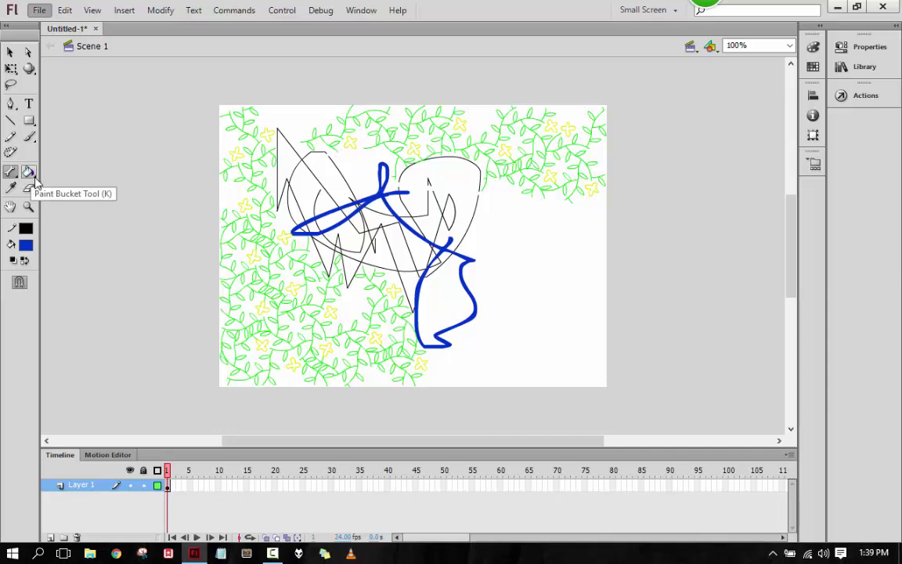
click(30, 174)
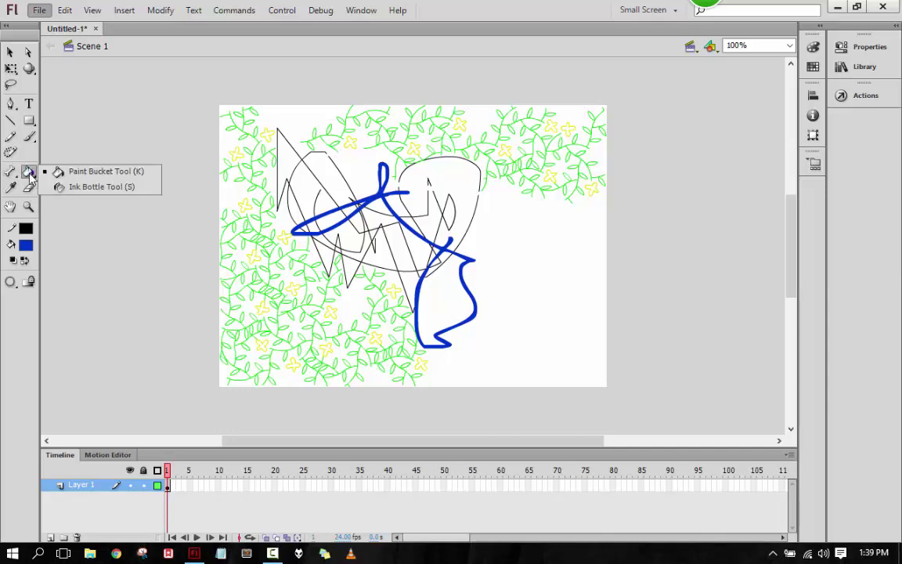
click(30, 176)
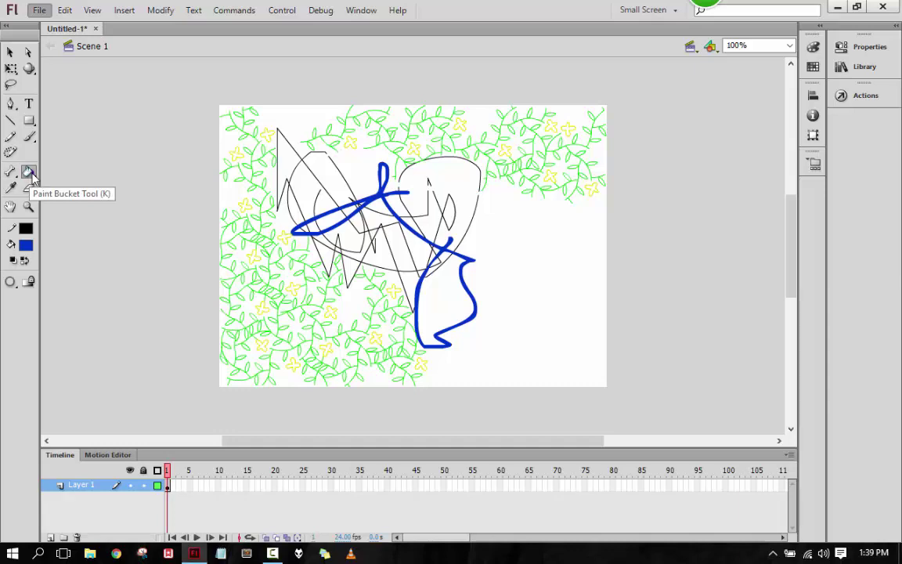
click(31, 176)
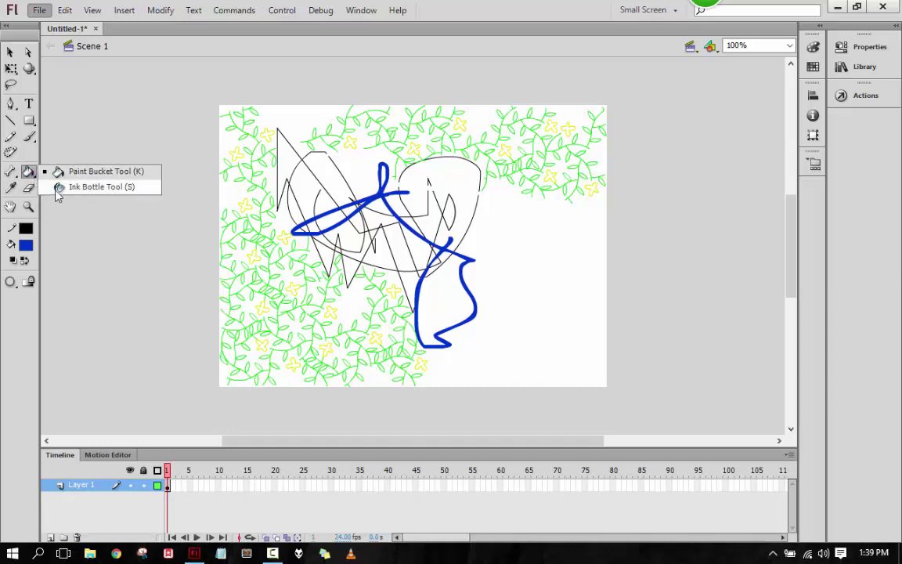
click(58, 188)
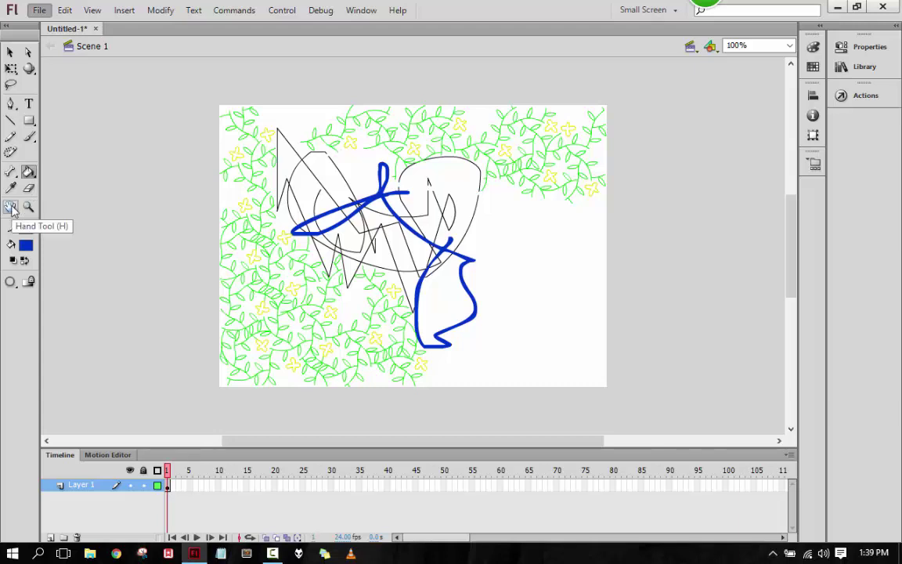
Try out the Hand tool by moving the stage around the work area in several directions.
click(11, 209)
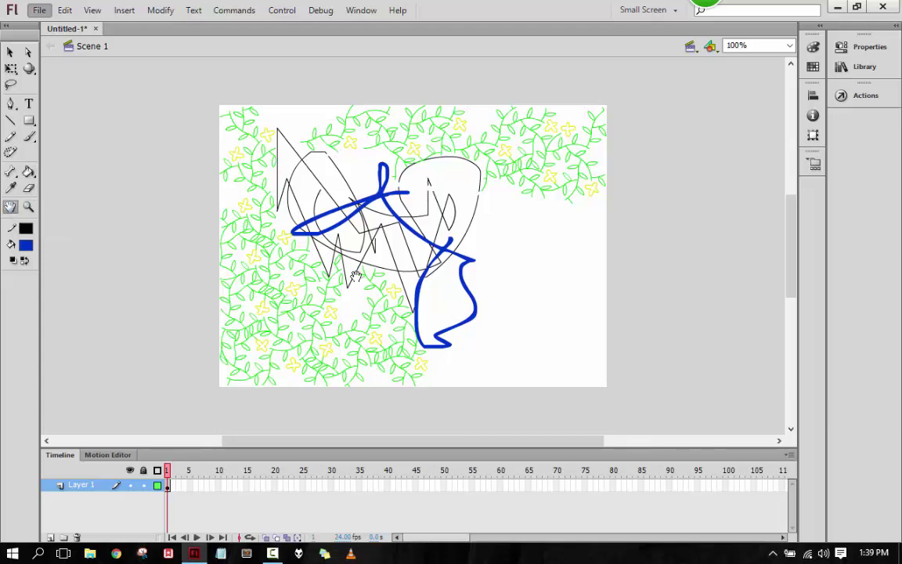
drag(444, 175, 403, 195)
drag(262, 266, 197, 215)
drag(482, 188, 456, 223)
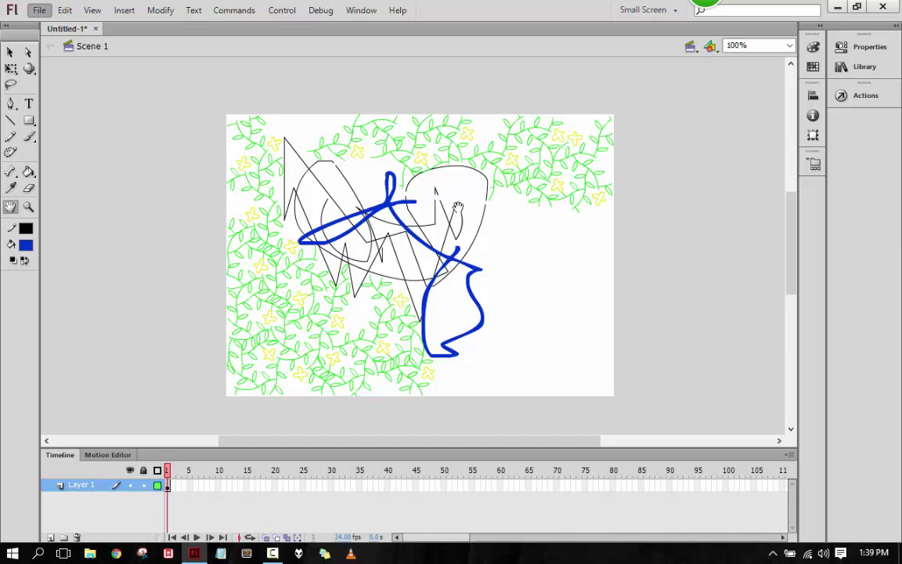
scroll(353, 180, down, 2)
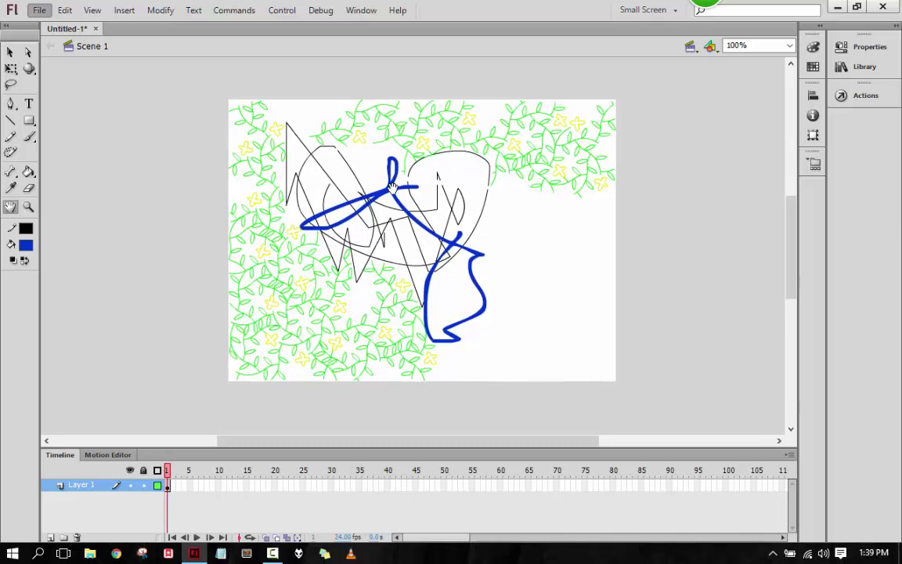
Try out the Zoom tool by enlarging the artwork up to 800% and reducing it back to 200%.
click(28, 206)
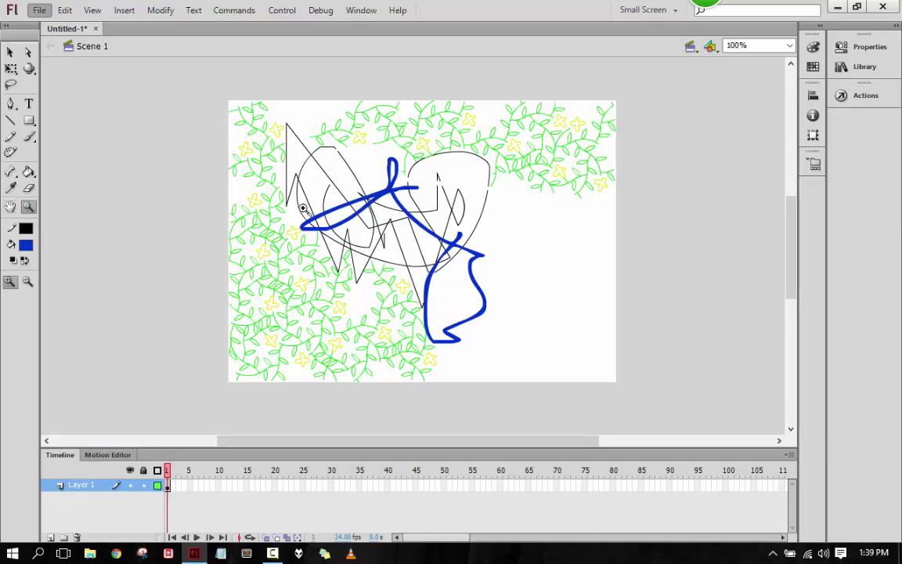
click(339, 208)
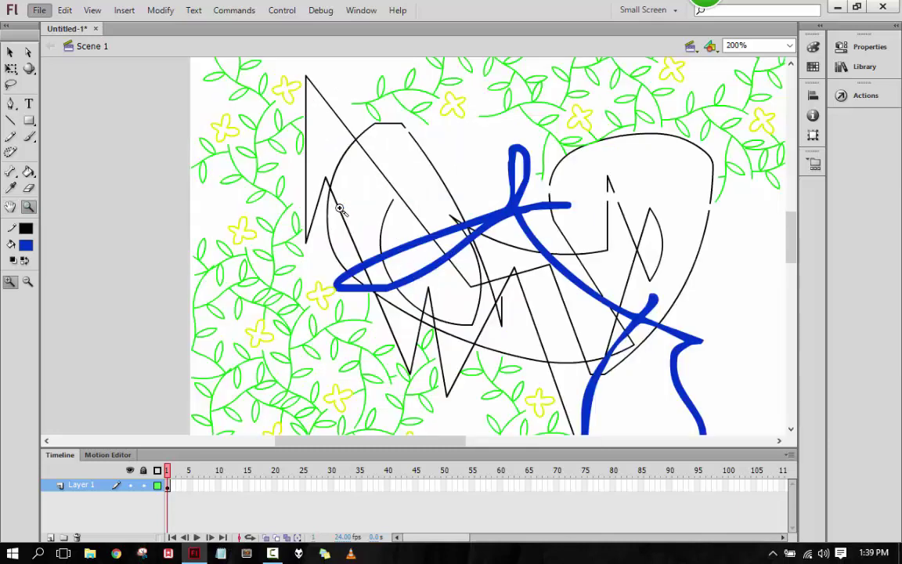
click(339, 208)
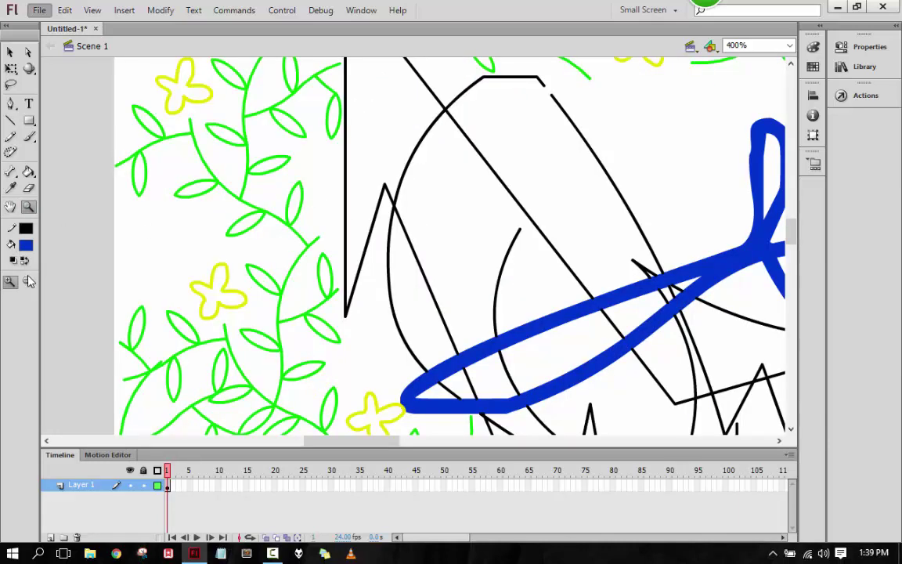
click(29, 283)
click(435, 225)
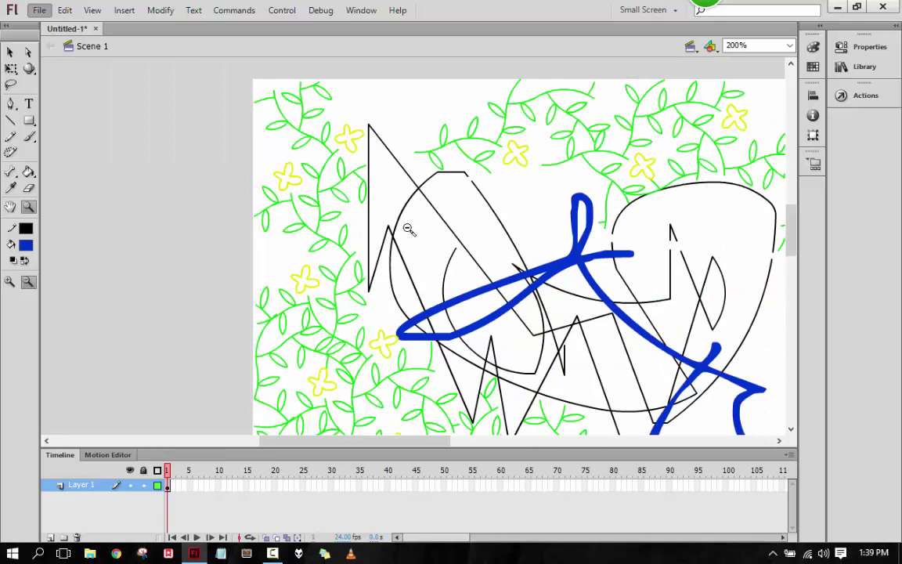
click(368, 250)
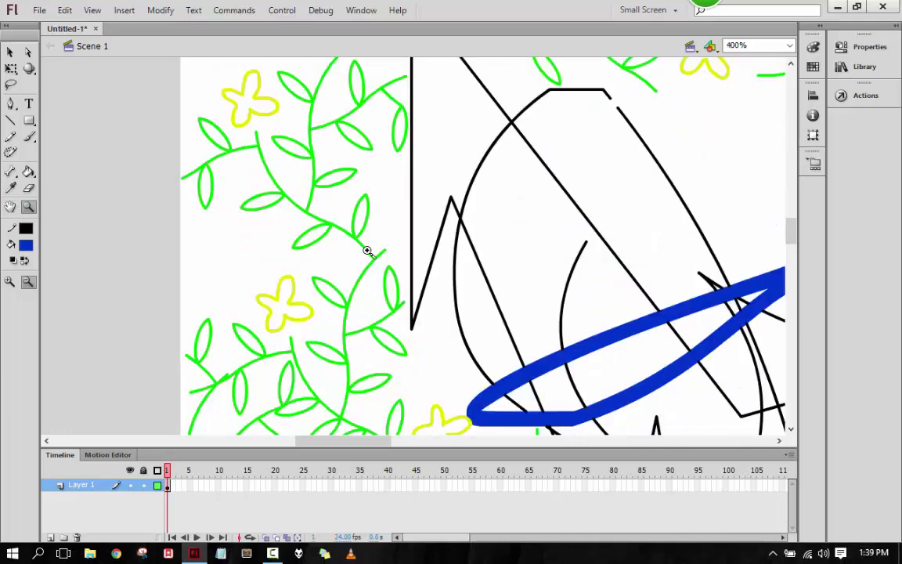
click(363, 251)
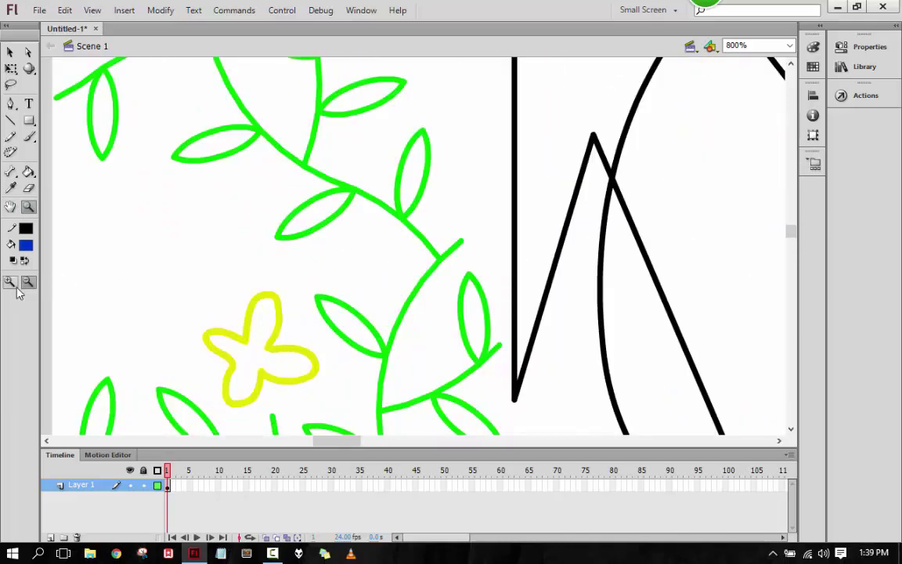
alt+click(319, 218)
alt+click(319, 218)
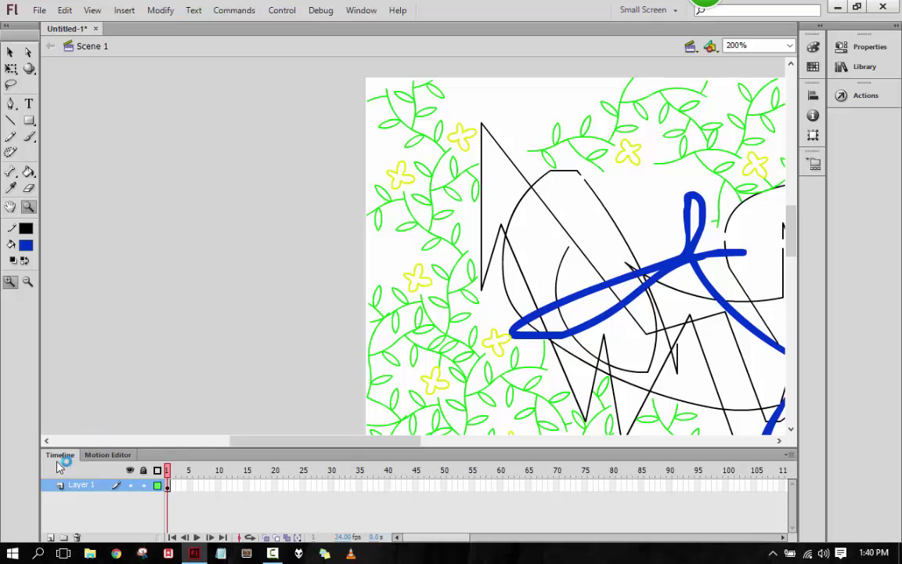
Select all artwork in frame 1 of Layer 1 and reduce the stage view to 100%.
click(10, 51)
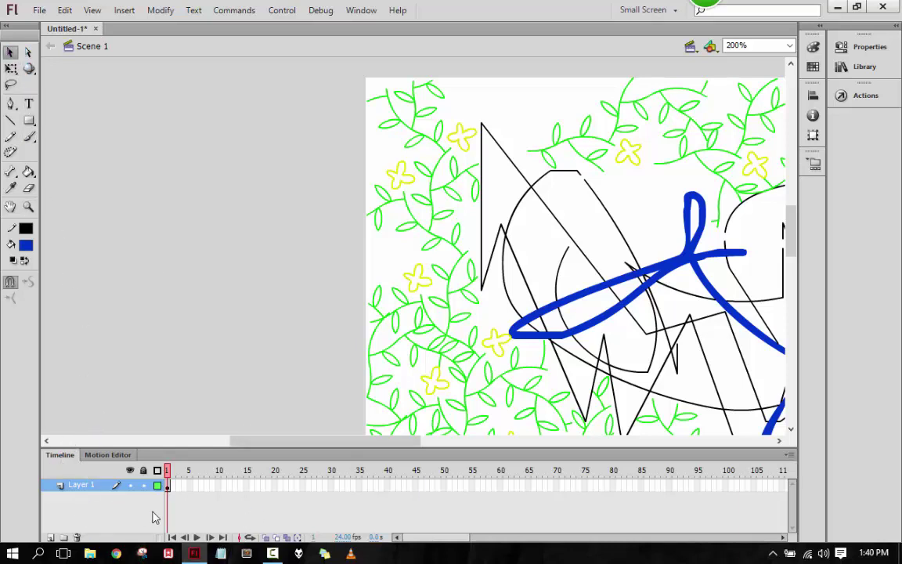
click(168, 486)
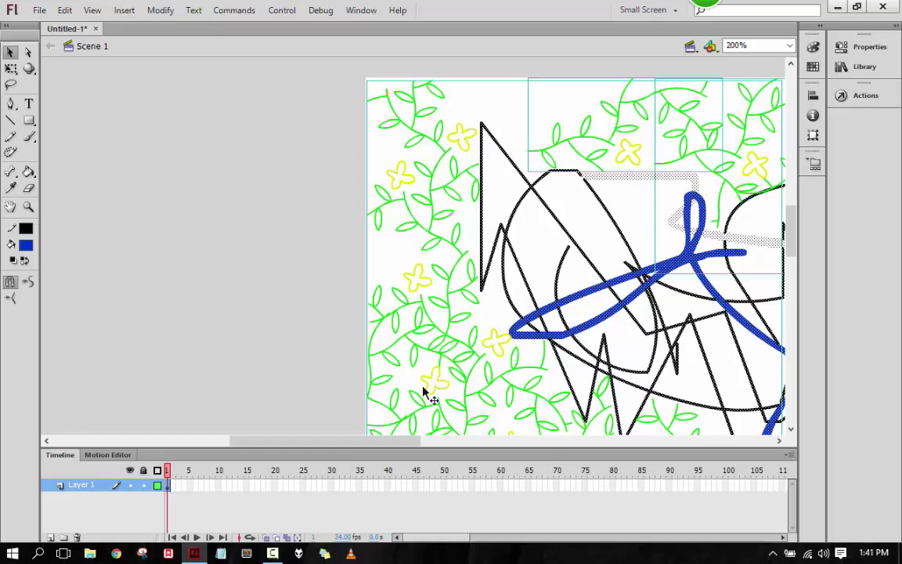
drag(338, 444, 408, 444)
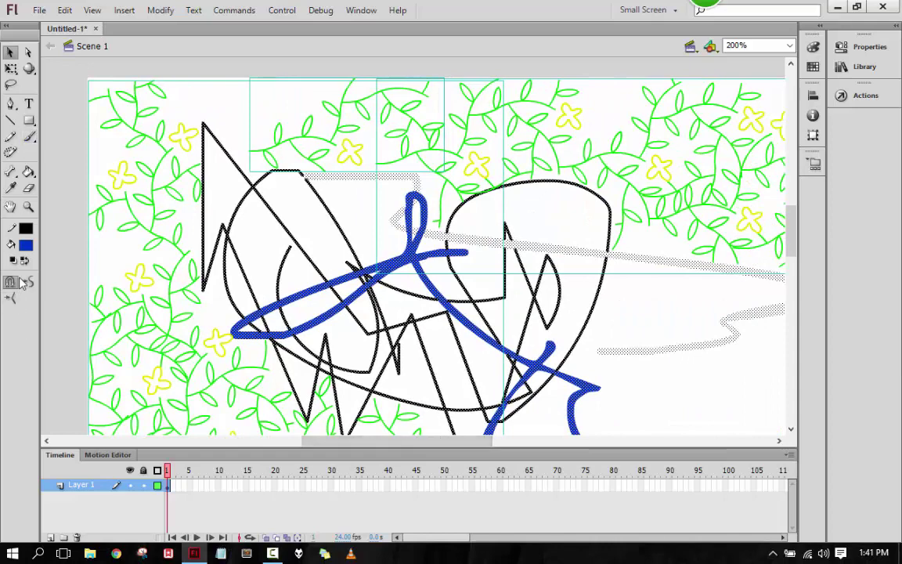
click(29, 206)
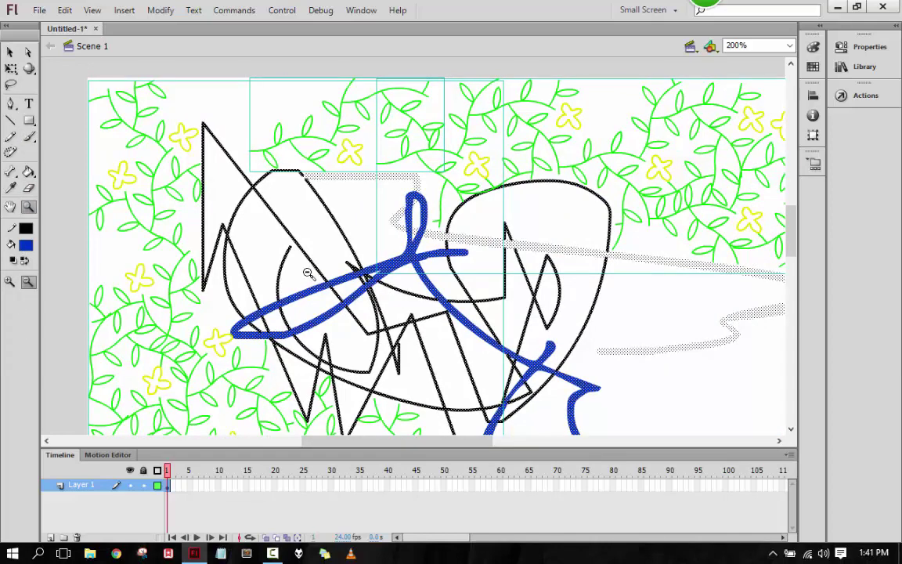
click(308, 272)
click(10, 51)
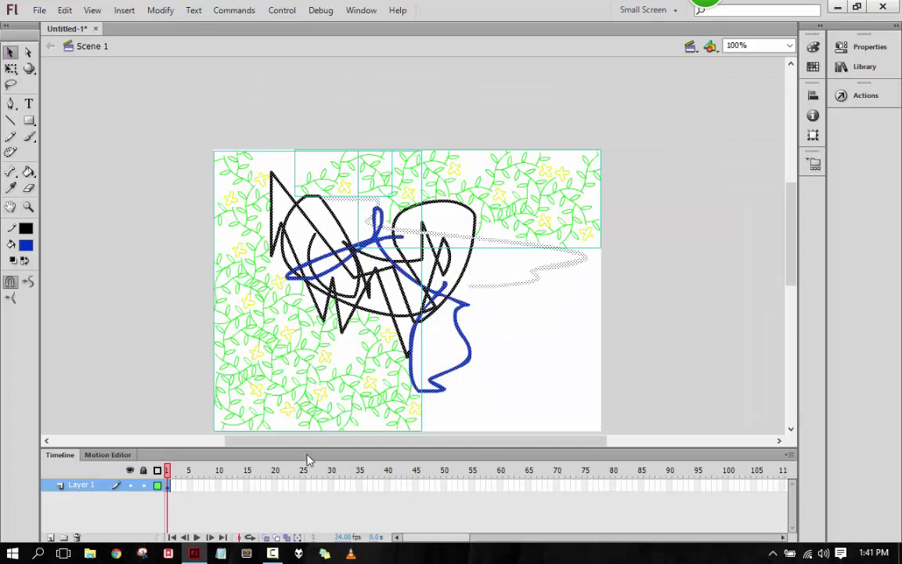
Add two new layers above Layer 1 and a layer folder on top of them.
click(158, 486)
click(50, 537)
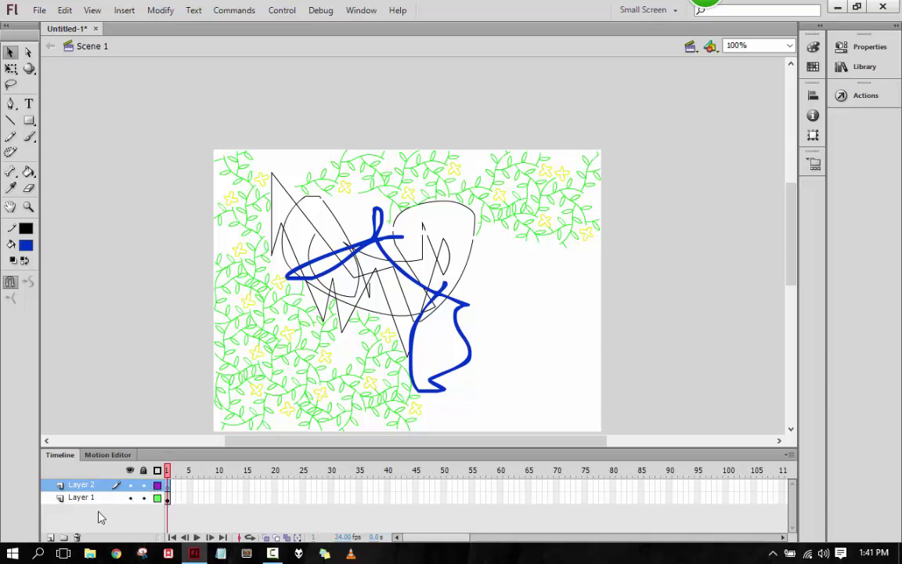
click(50, 537)
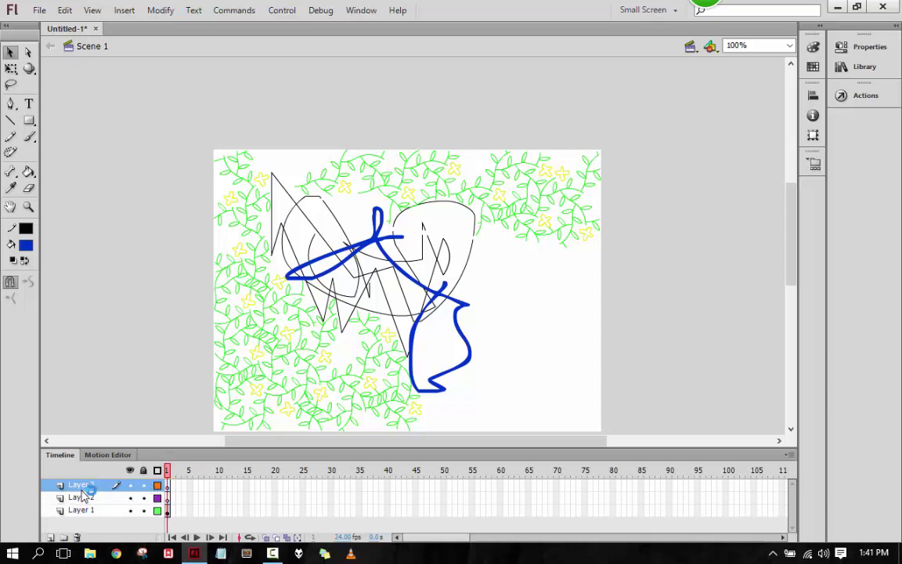
click(63, 537)
Move Layer 3, Layer 2 and Layer 1 into the folder Folder 1.
drag(81, 502, 79, 487)
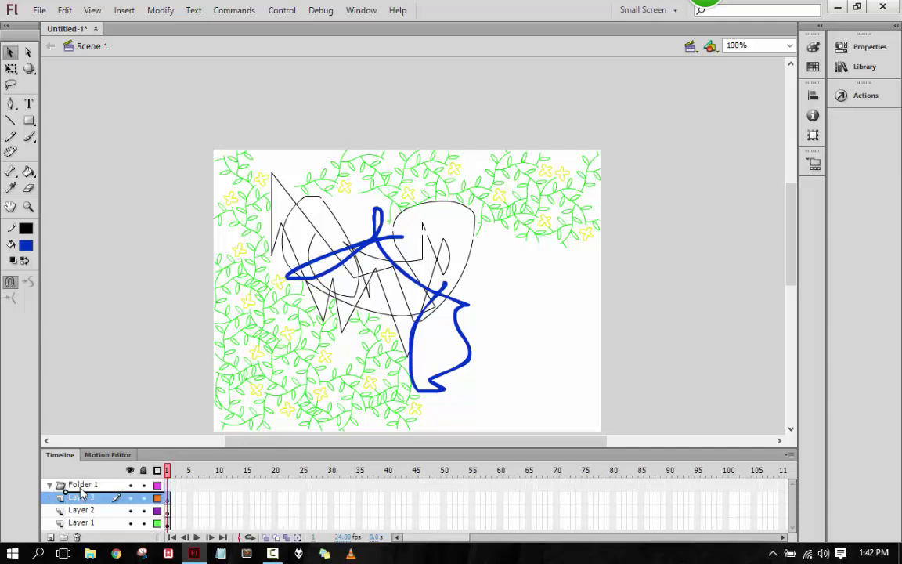
click(88, 509)
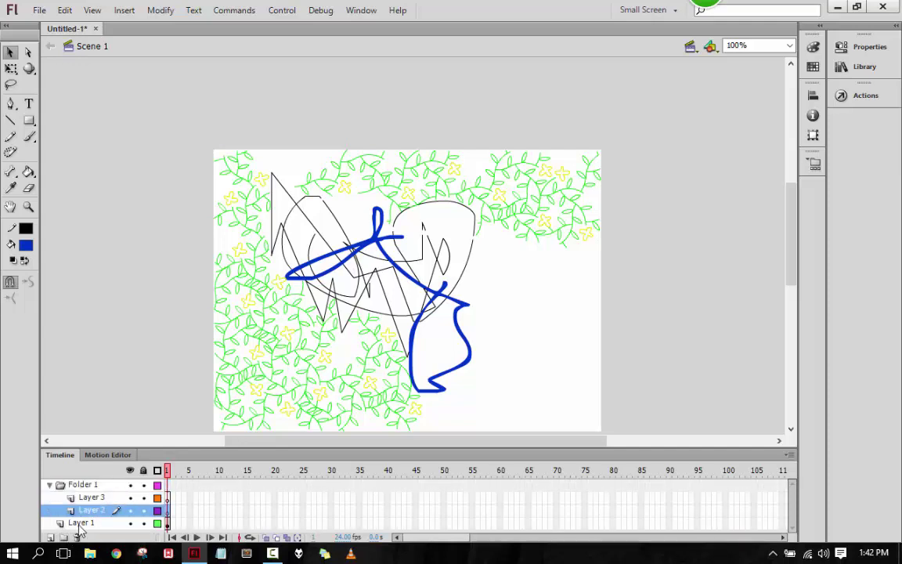
drag(87, 523, 92, 517)
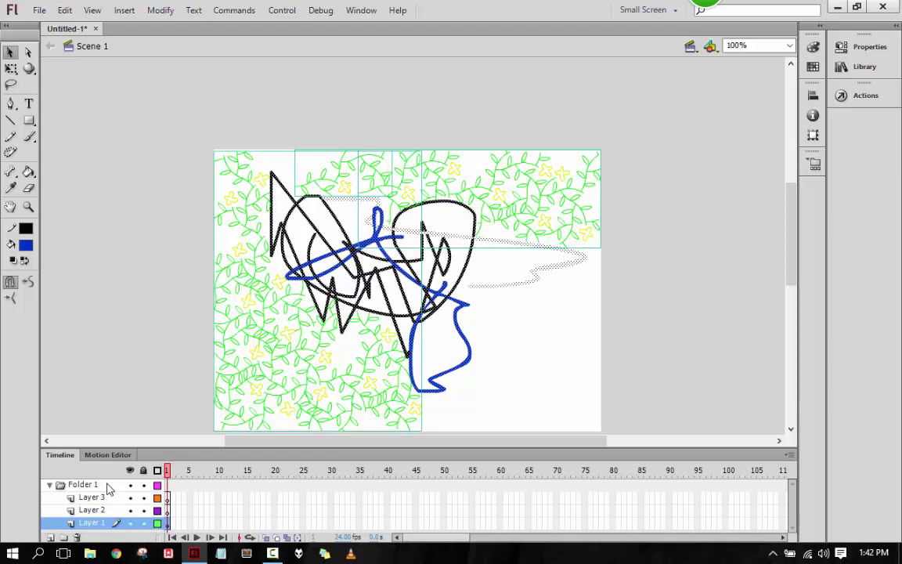
Rename the layer folder Folder 1 as head.
click(102, 485)
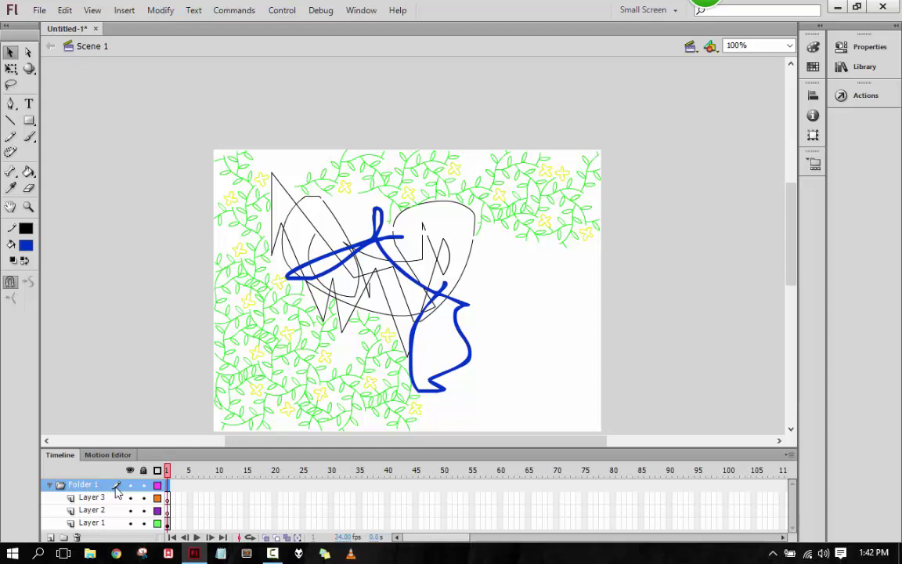
double_click(89, 485)
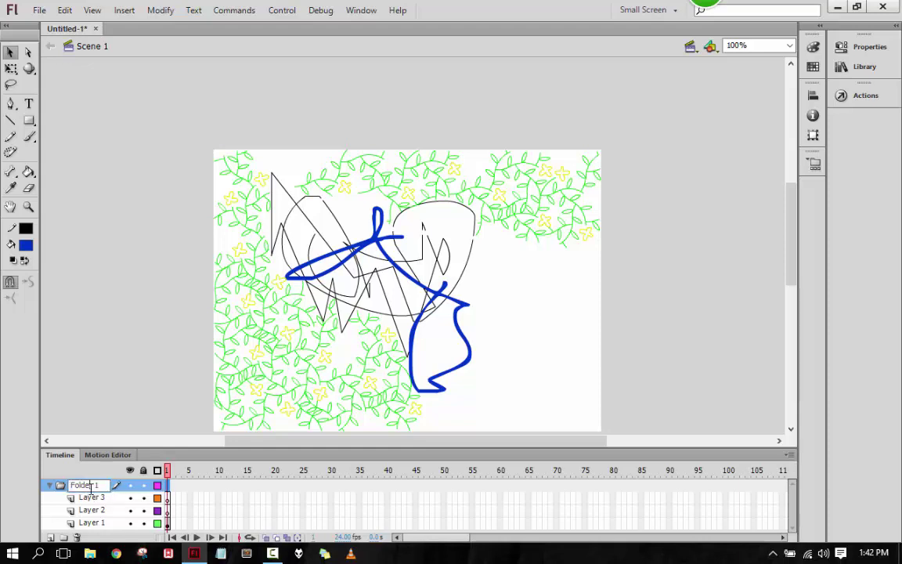
key(ctrl+a)
text(head)
Rename Layer 3 as mata and Layer 2 as mulut inside the head folder.
double_click(101, 497)
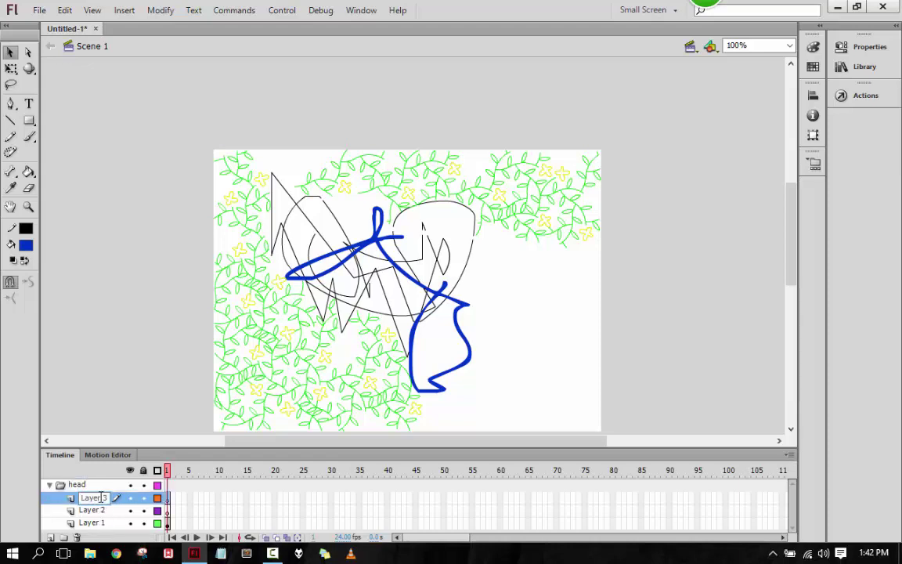
double_click(101, 498)
text(mata)
double_click(100, 511)
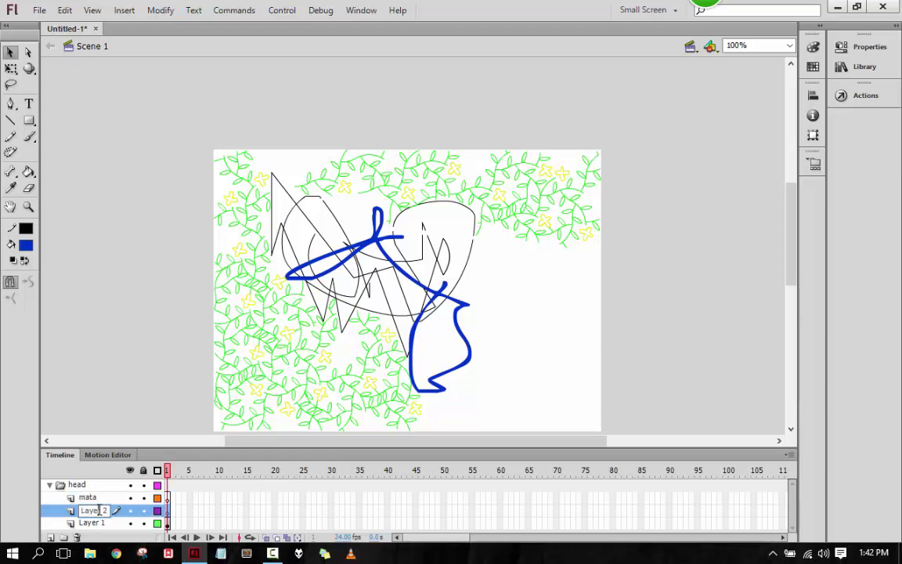
double_click(99, 511)
text(mulut)
Rename Layer 1 as leher inside the head folder.
click(100, 523)
double_click(101, 523)
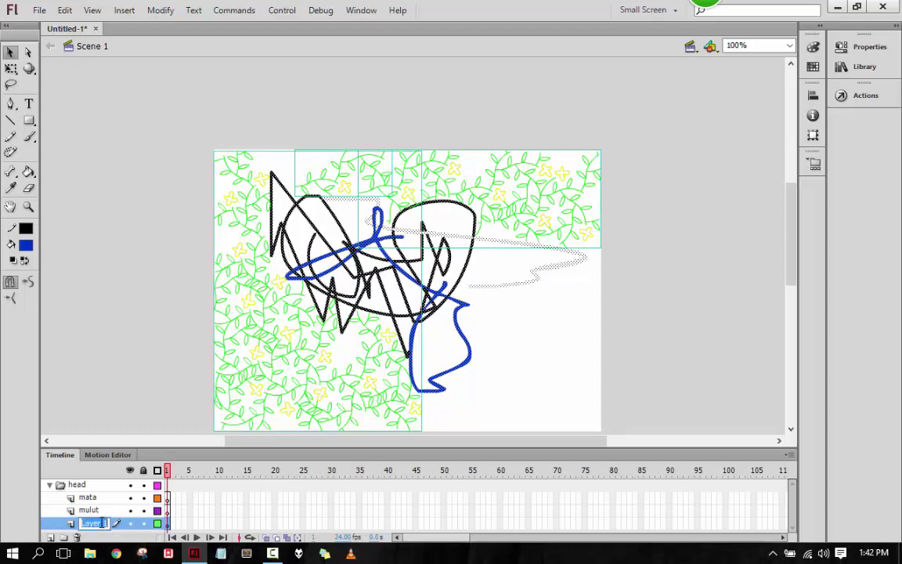
text(leher)
click(90, 498)
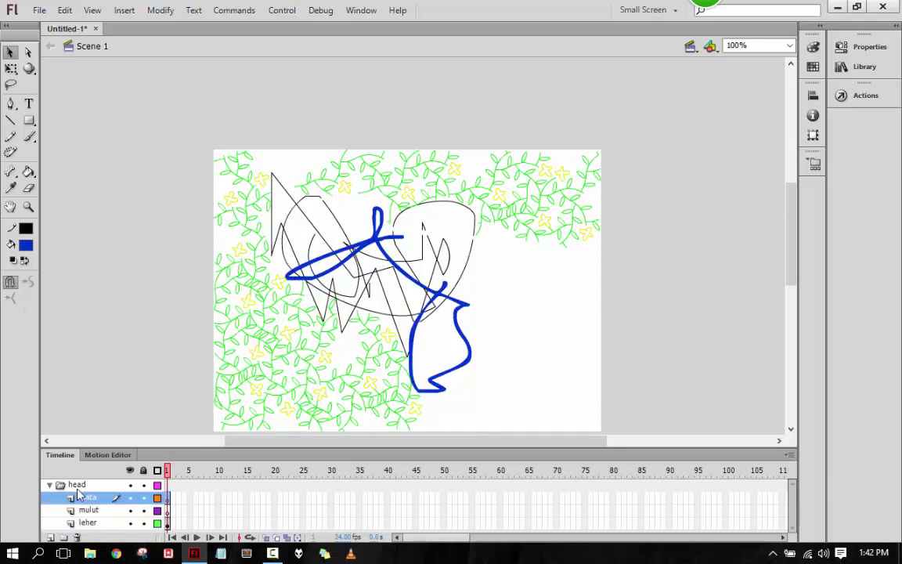